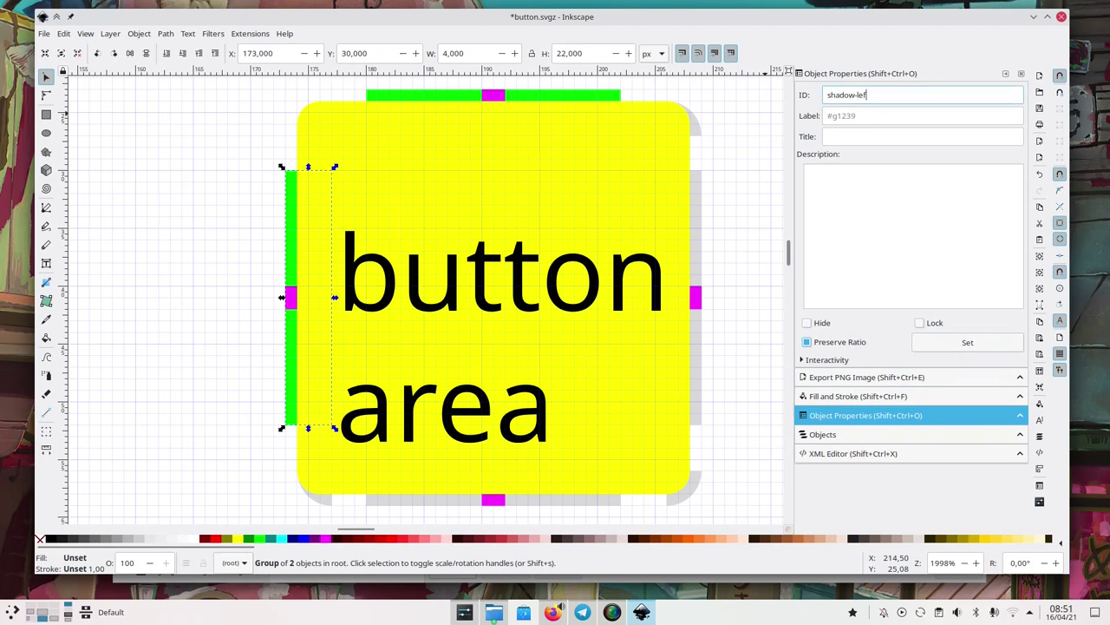
# Assign the ID shadow-left to the group at the button's left edge and reselect it to check the ID.
pyautogui.click(945, 342)
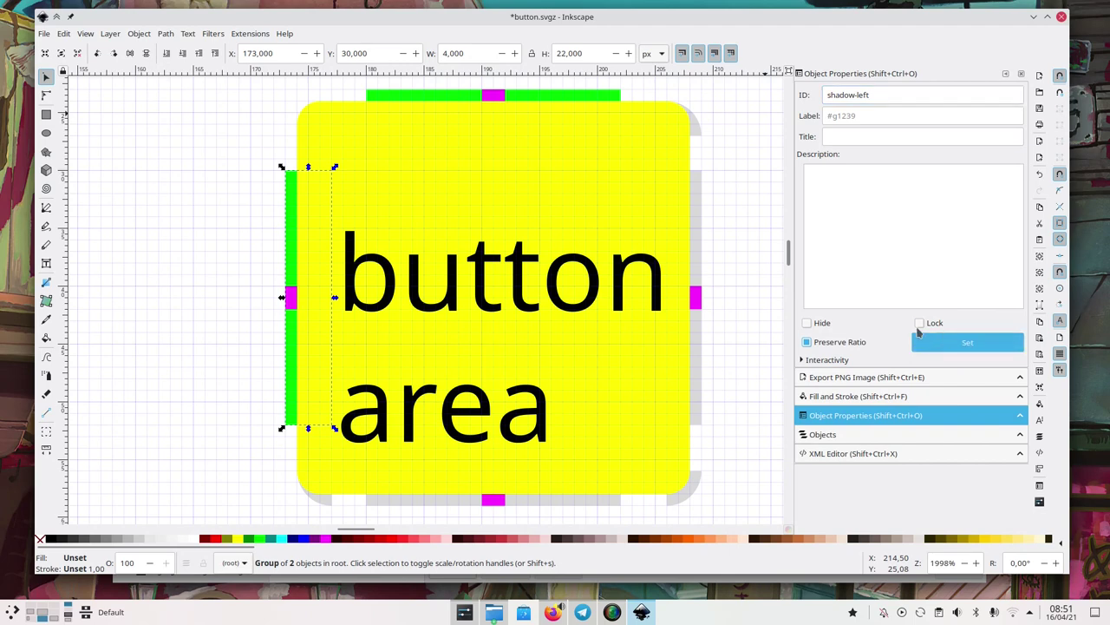
pyautogui.click(220, 211)
pyautogui.click(294, 249)
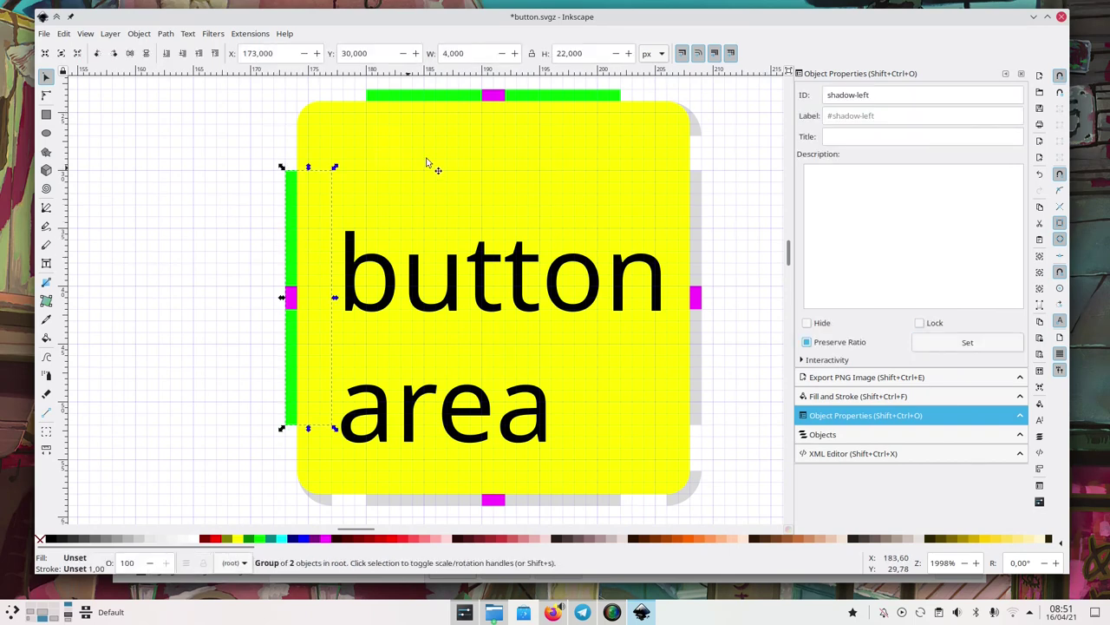
# Check the IDs of the right and bottom shadow groups, and save button.svgz.
pyautogui.click(423, 103)
pyautogui.click(664, 233)
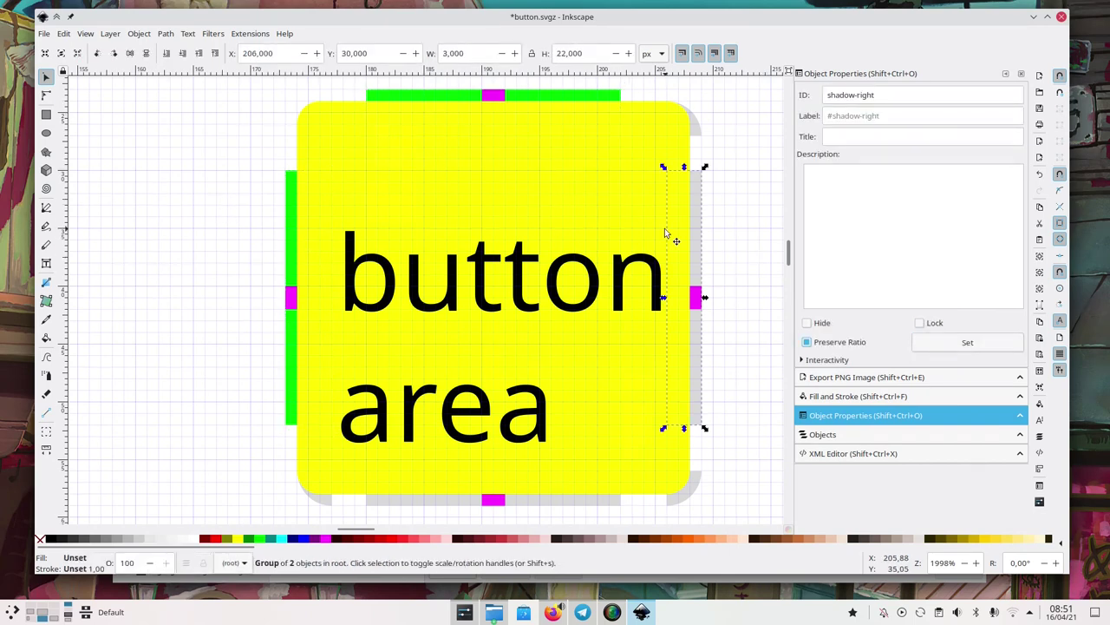
pyautogui.click(550, 490)
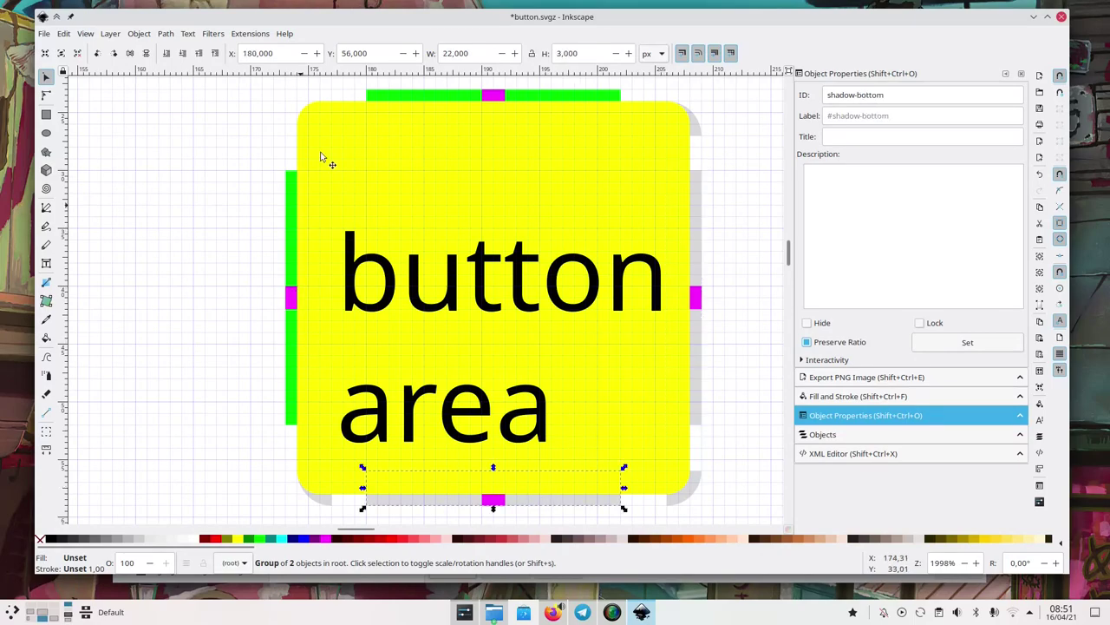
pyautogui.hotkey('ctrl', 's')
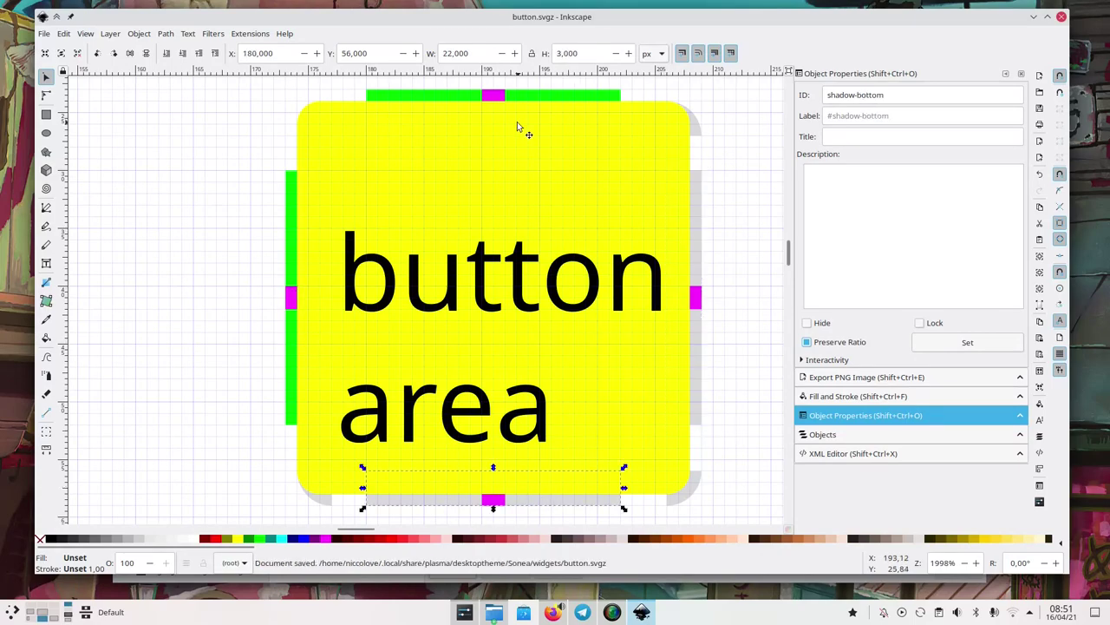
# Switch to System Settings, apply the Sonea Plasma style, and open Vaults from the system tray to view its themed button.
pyautogui.hotkey('alt', 'Tab')
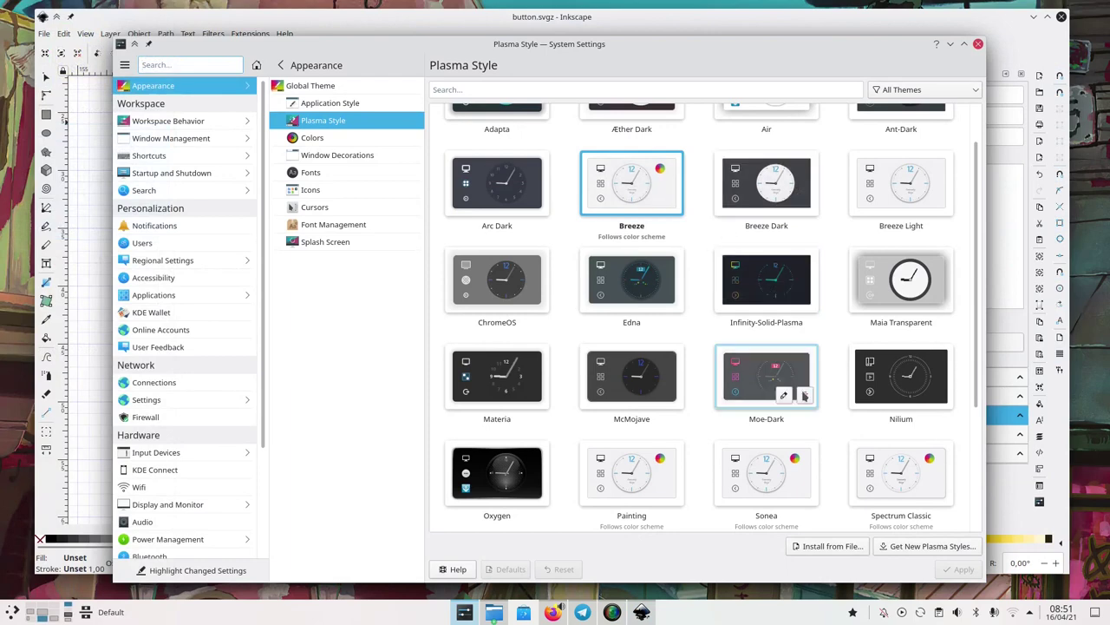
pyautogui.click(766, 473)
pyautogui.click(962, 569)
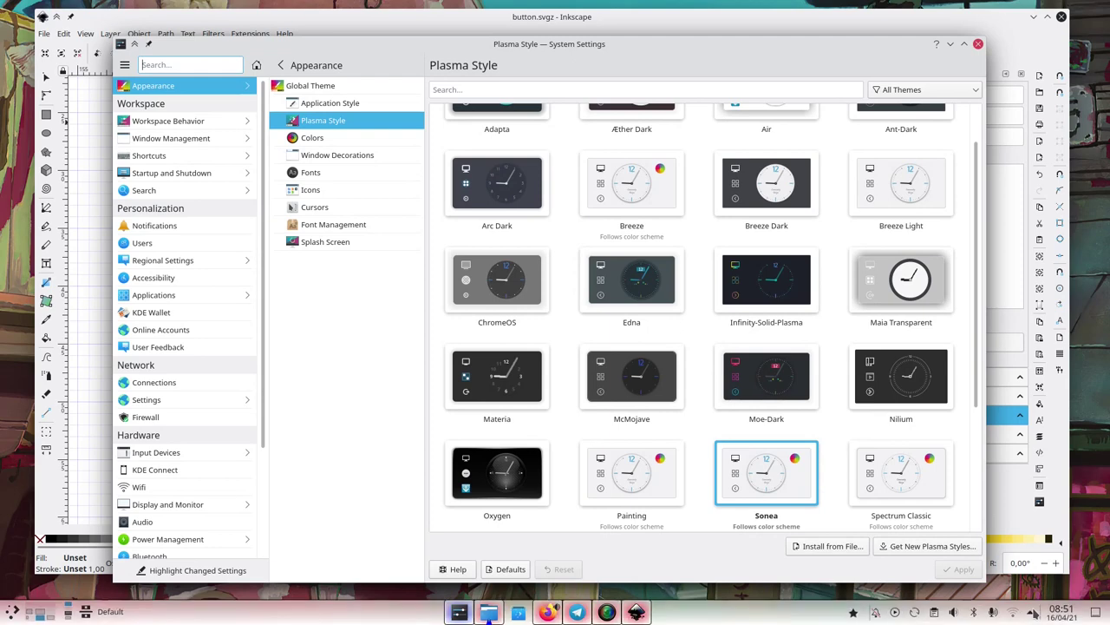
pyautogui.click(1032, 612)
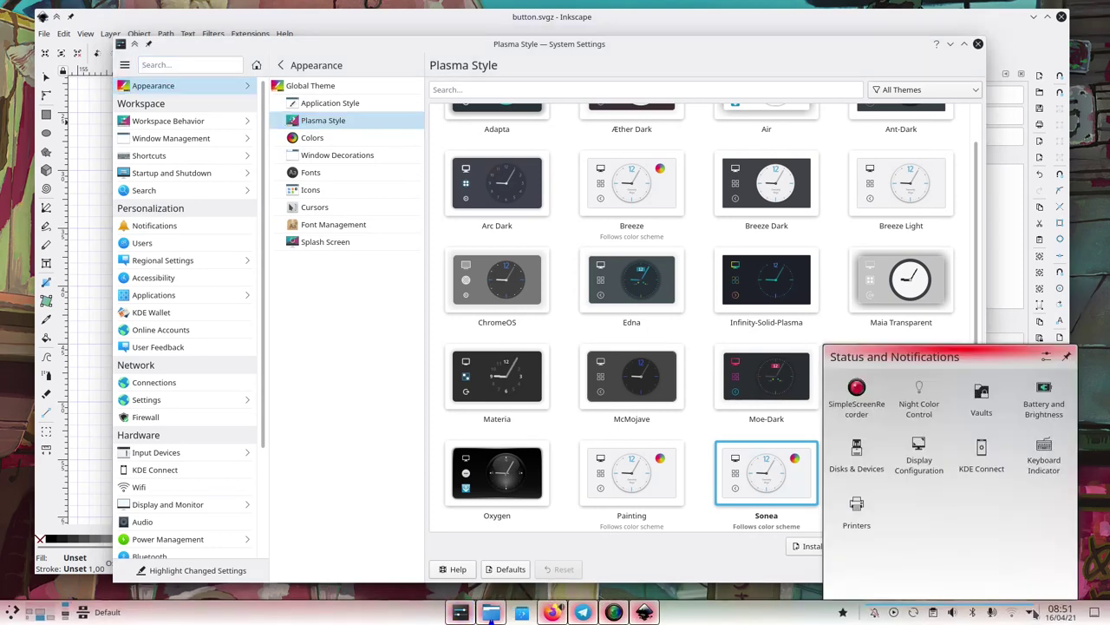
pyautogui.click(991, 411)
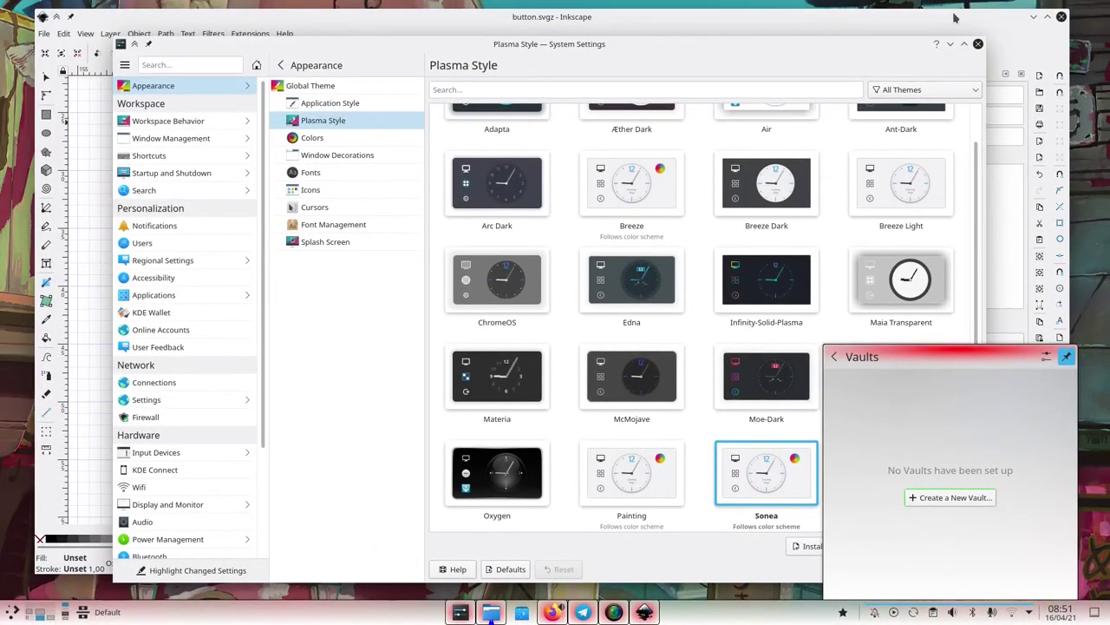
# Return to Inkscape and widen the shadow-hint-right-margin rectangle outward to about 3 px.
pyautogui.click(954, 18)
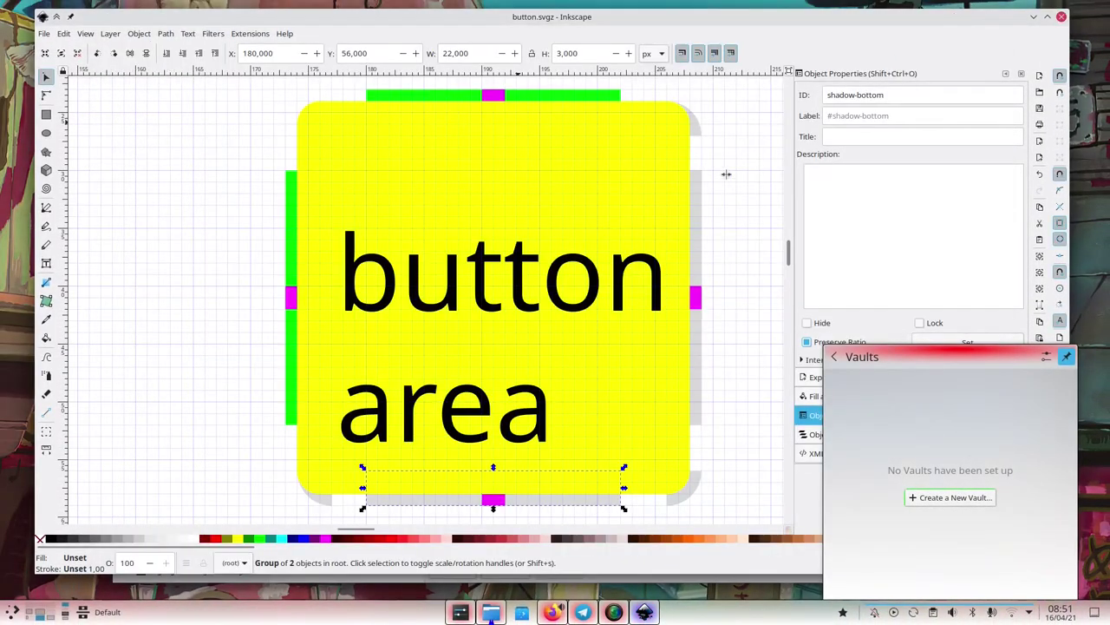
pyautogui.click(328, 507)
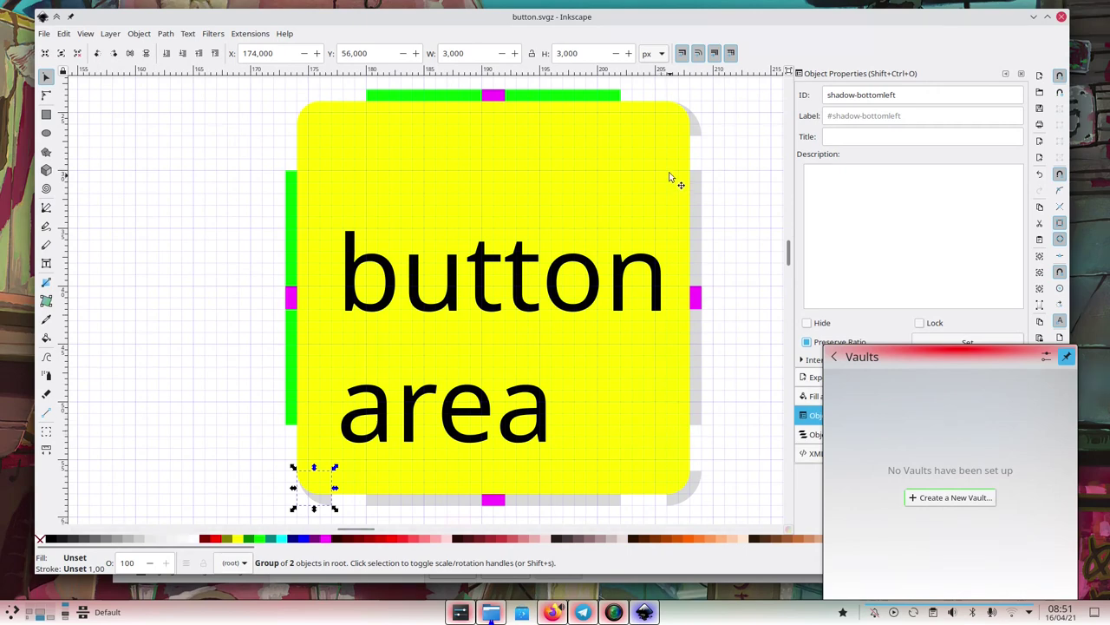
pyautogui.click(249, 108)
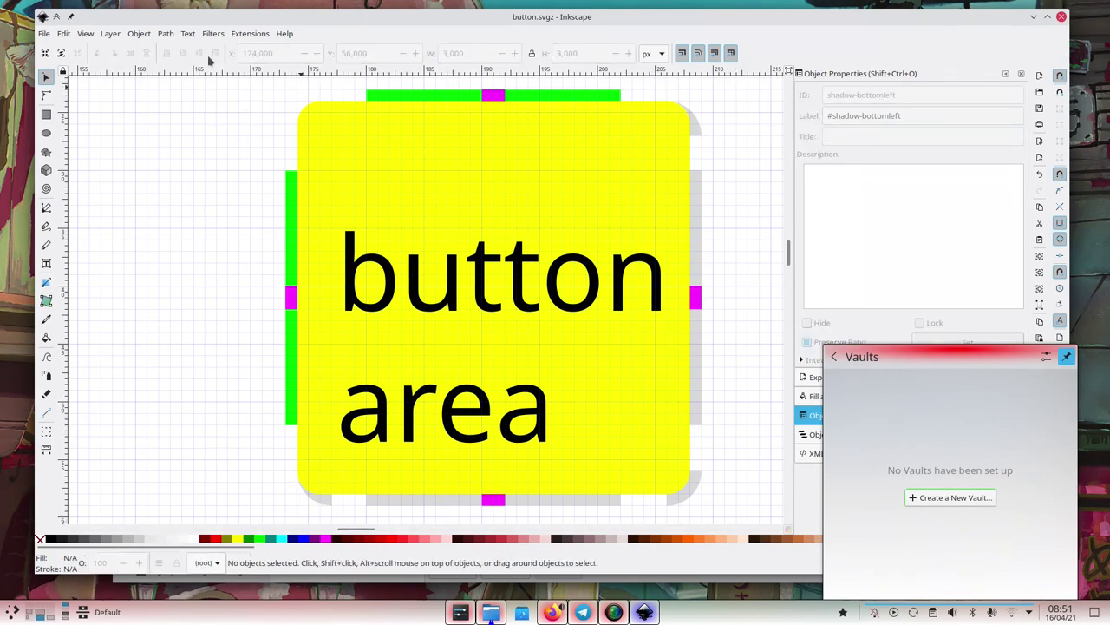
pyautogui.hscroll(3, 595, 297)
pyautogui.scroll(-1, 595, 297)
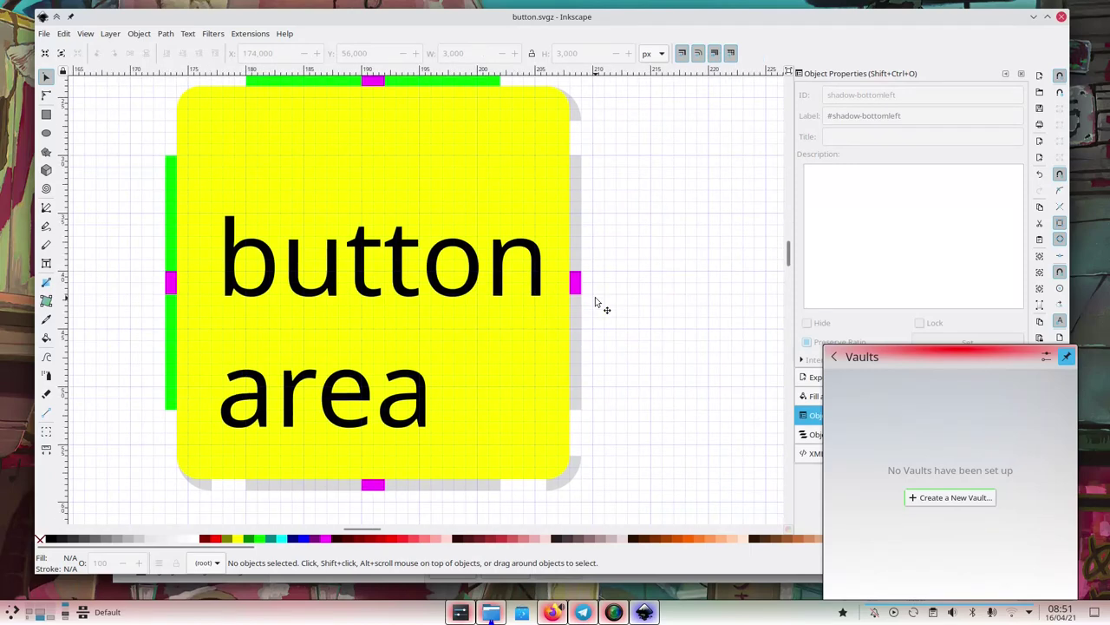
pyautogui.scroll(3, 584, 295)
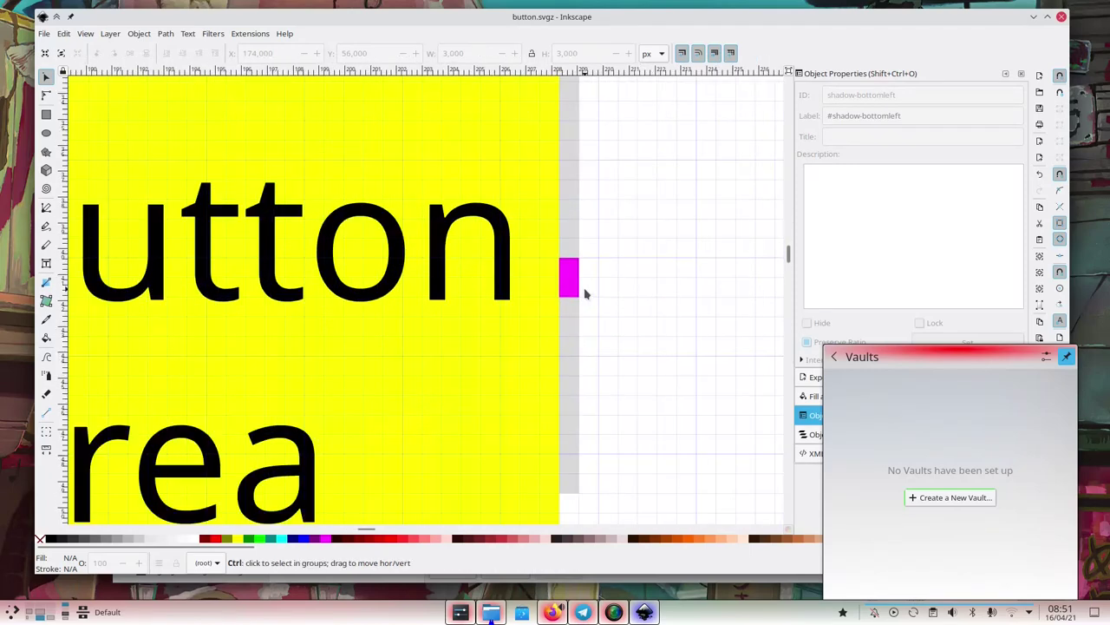
pyautogui.click(571, 291)
pyautogui.moveTo(579, 273); pyautogui.dragTo(638, 275)
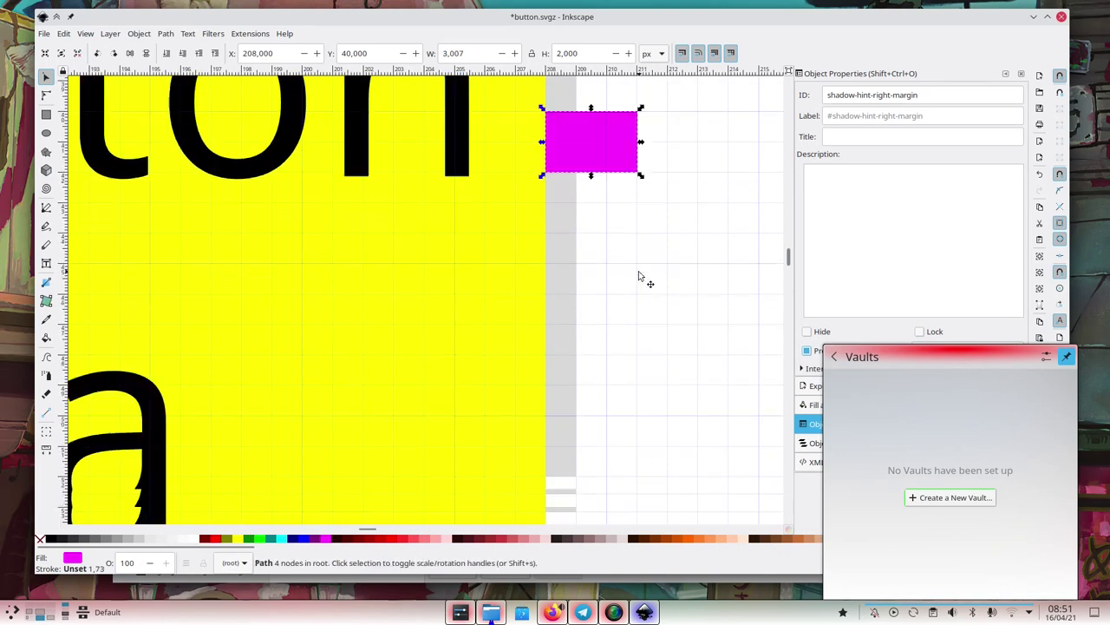
# Reshape the shadow-hint-bottom-margin rectangle by its nodes to 2 px wide and 3 px high.
pyautogui.scroll(-5, 638, 275)
pyautogui.hscroll(-8, 638, 276)
pyautogui.click(526, 211)
pyautogui.moveTo(546, 219); pyautogui.dragTo(587, 265)
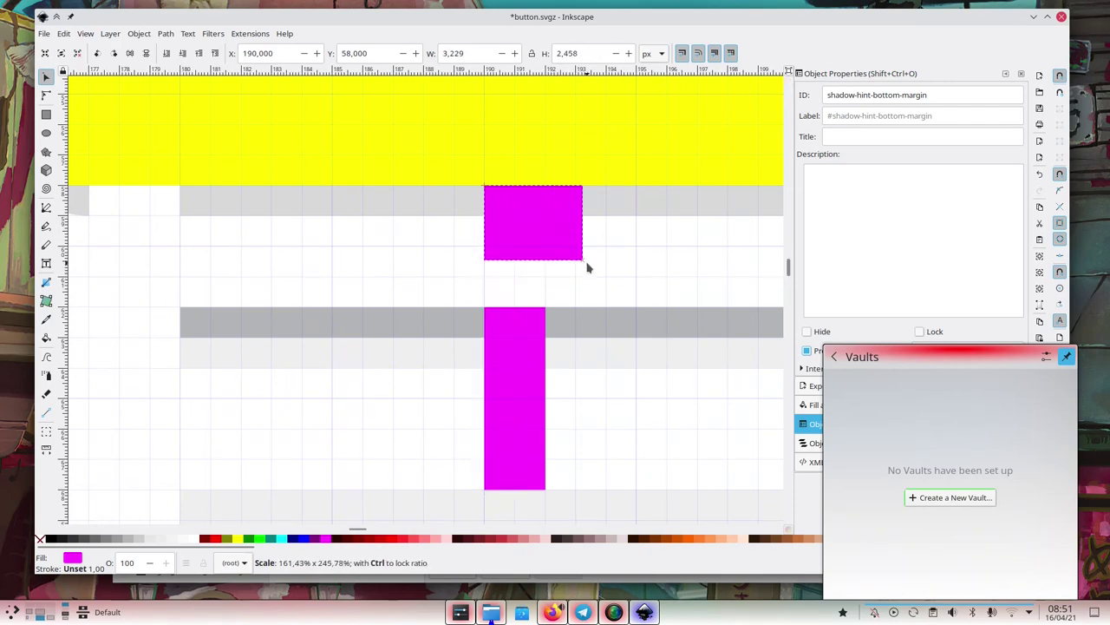
pyautogui.press('n')
pyautogui.moveTo(583, 260); pyautogui.dragTo(550, 277)
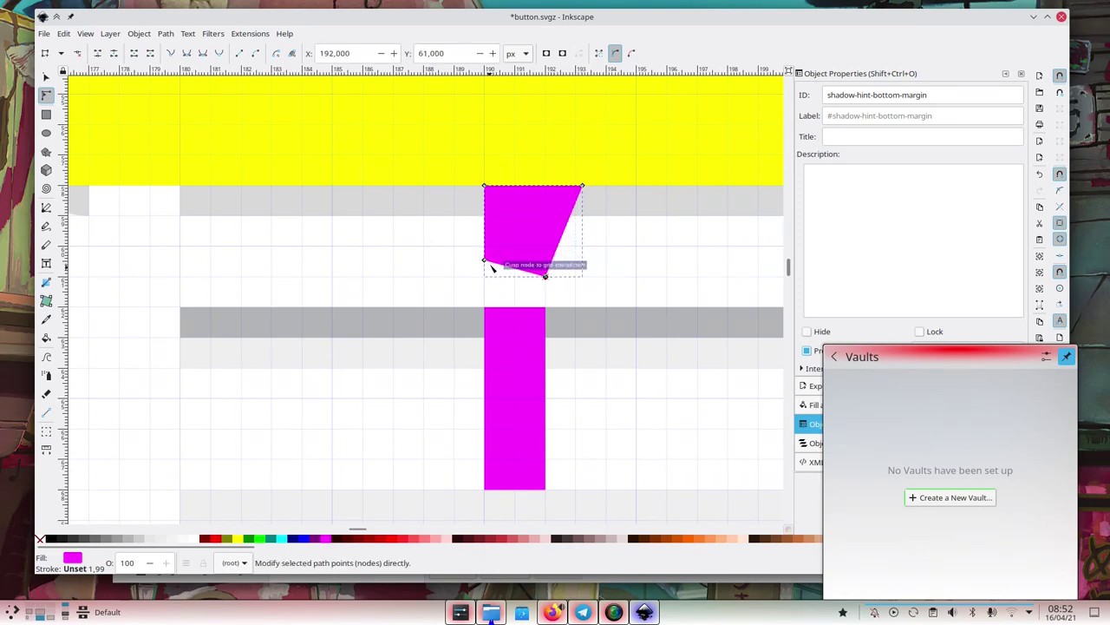
pyautogui.moveTo(486, 262); pyautogui.dragTo(484, 275)
pyautogui.moveTo(582, 186); pyautogui.dragTo(545, 186)
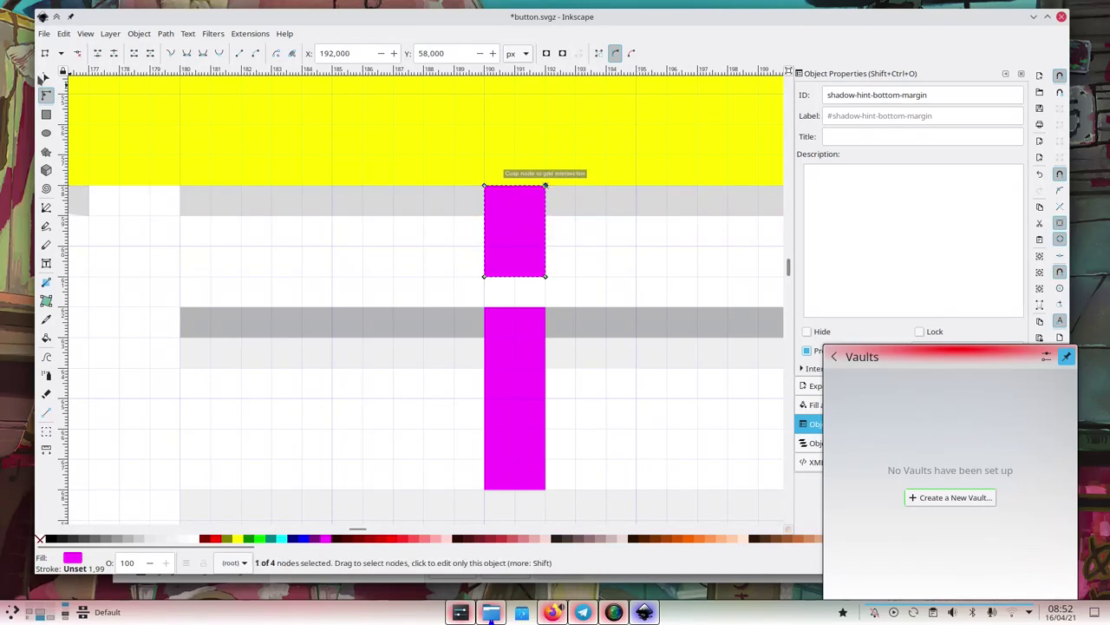
# Extend both lower corner nodes of the bottom shadow strip down to Y 61 px.
pyautogui.click(356, 216)
pyautogui.hscroll(8, 486, 206)
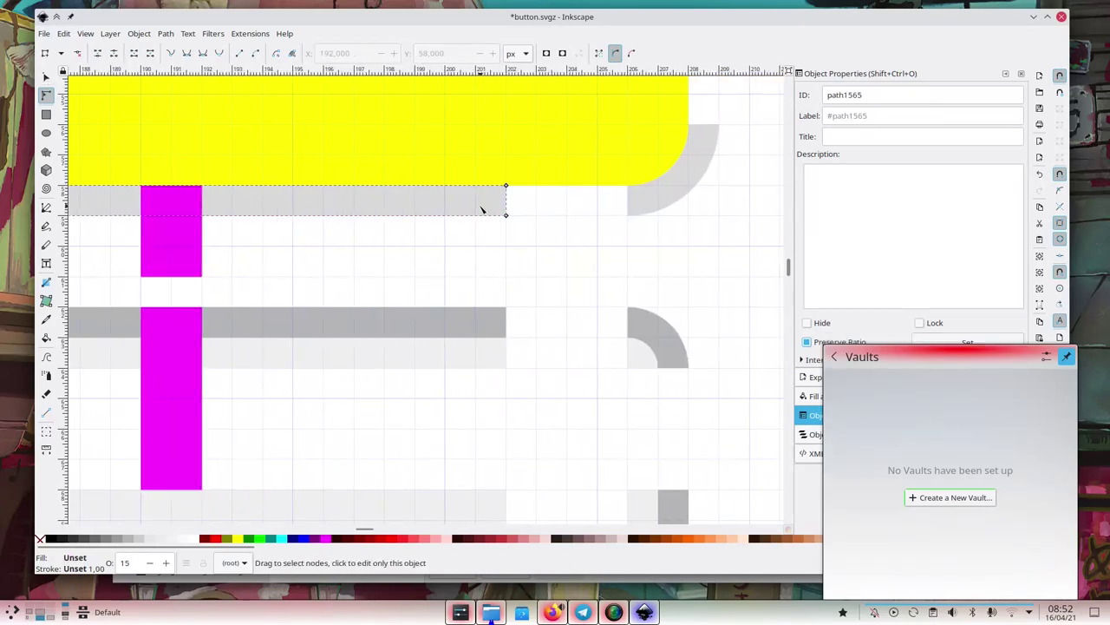
pyautogui.moveTo(506, 216); pyautogui.dragTo(508, 278)
pyautogui.hscroll(-9, 508, 282)
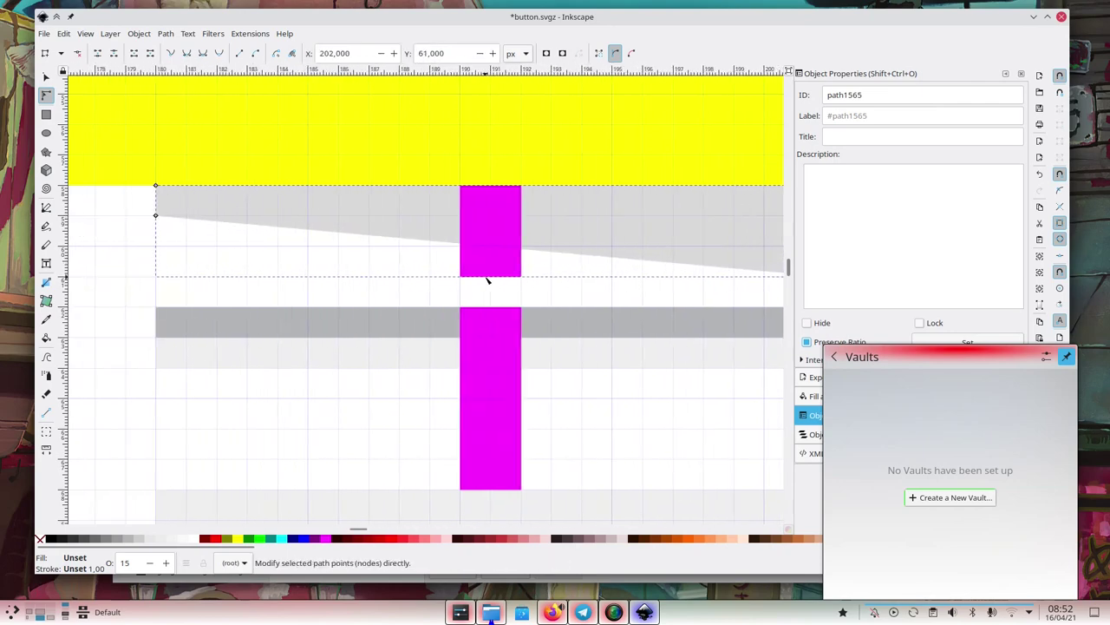
pyautogui.moveTo(207, 216); pyautogui.dragTo(207, 277)
# Extend the outer corner nodes of the right shadow strip outward to X 211 px.
pyautogui.scroll(-3, 261, 278)
pyautogui.scroll(2, 391, 231)
pyautogui.click(303, 261)
pyautogui.moveTo(304, 308); pyautogui.dragTo(334, 300)
pyautogui.scroll(6, 329, 315)
pyautogui.scroll(1, 330, 315)
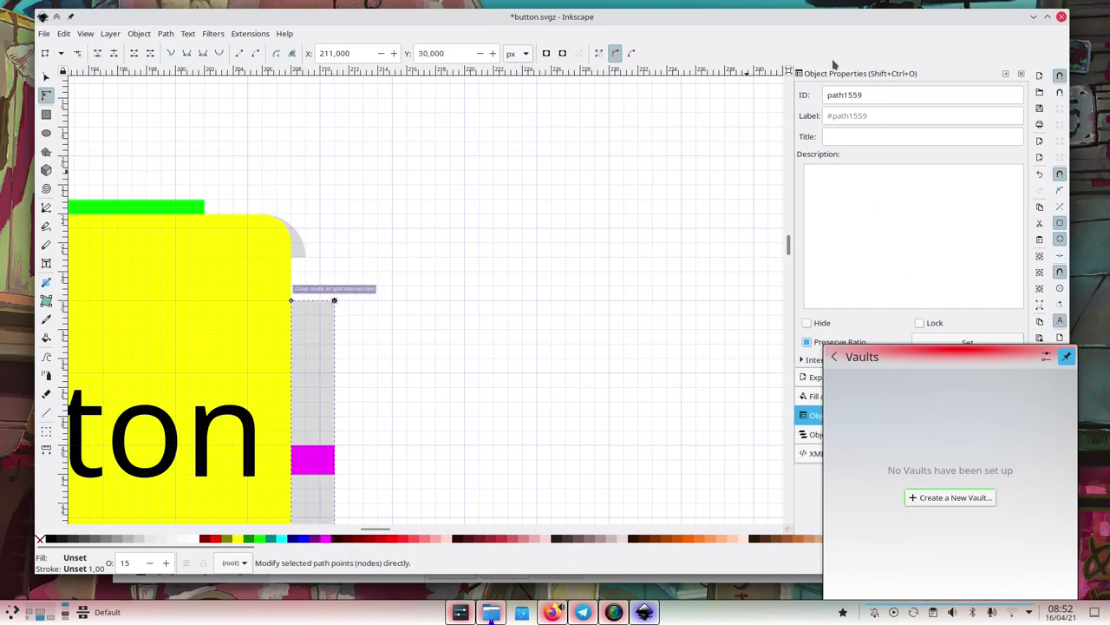
# Apply linear gradient fills to the right shadow strip and the bottom shadow strip.
pyautogui.click(815, 397)
pyautogui.click(844, 113)
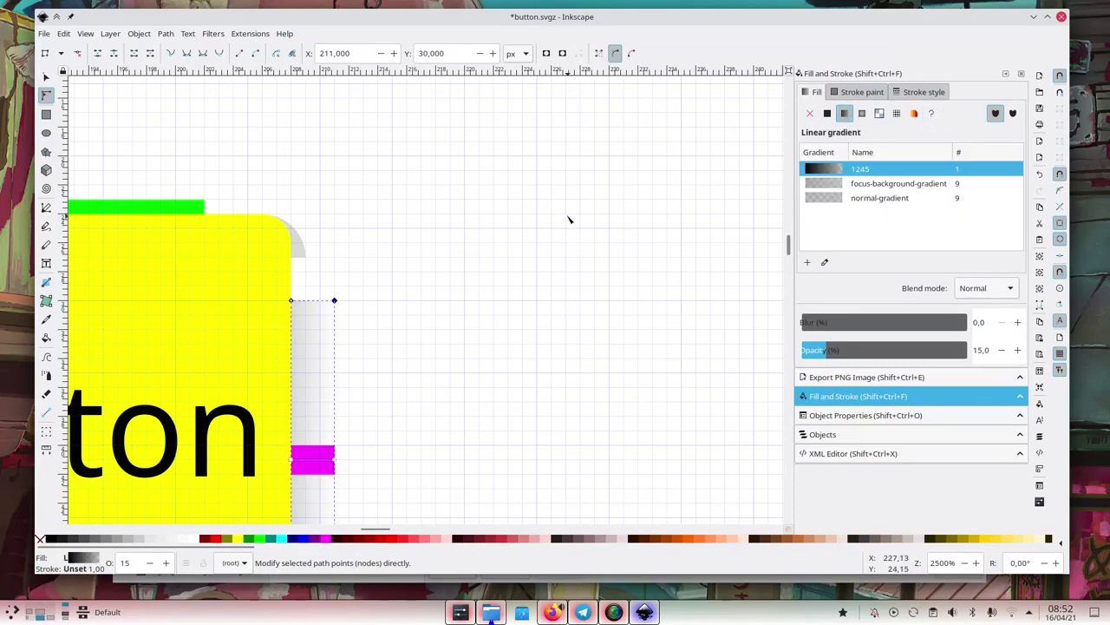
pyautogui.scroll(-7, 570, 218)
pyautogui.hscroll(-5, 570, 219)
pyautogui.scroll(-2, 570, 219)
pyautogui.click(347, 386)
pyautogui.hscroll(-8, 347, 386)
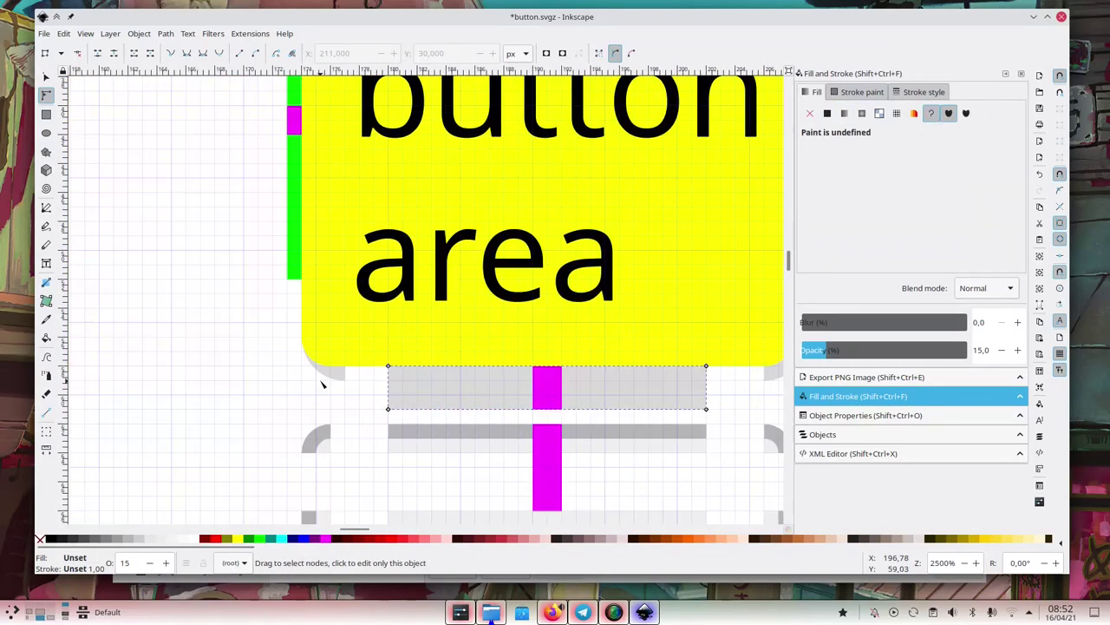
pyautogui.click(844, 113)
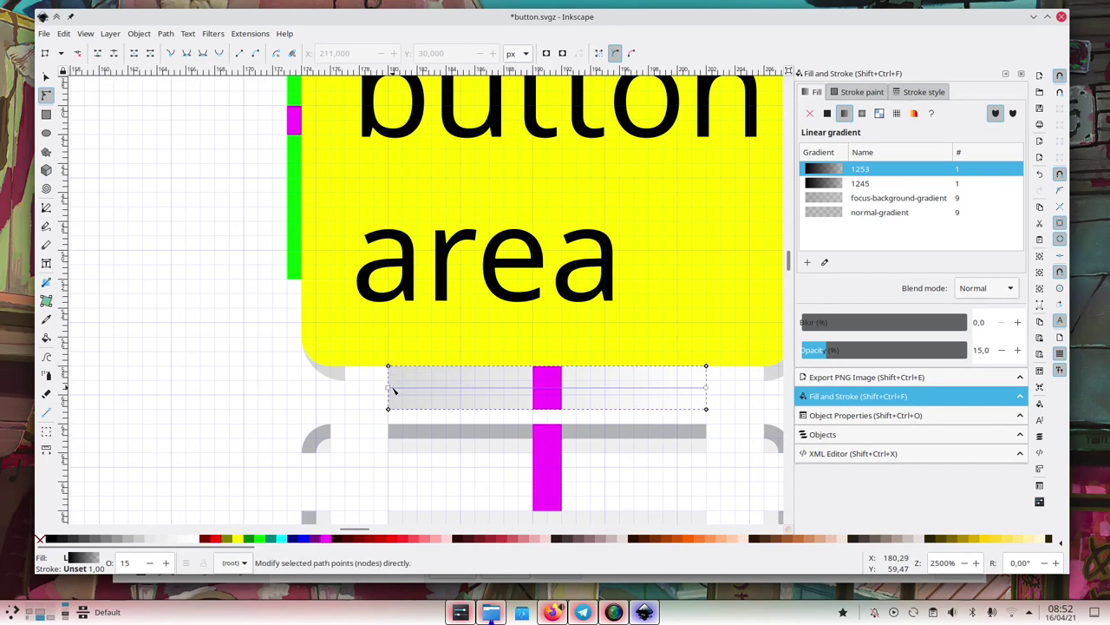
# Reorient the bottom strip's gradient vertically at X 185 px, starting at the button edge and ending at Y 61 px.
pyautogui.moveTo(387, 390); pyautogui.dragTo(460, 365)
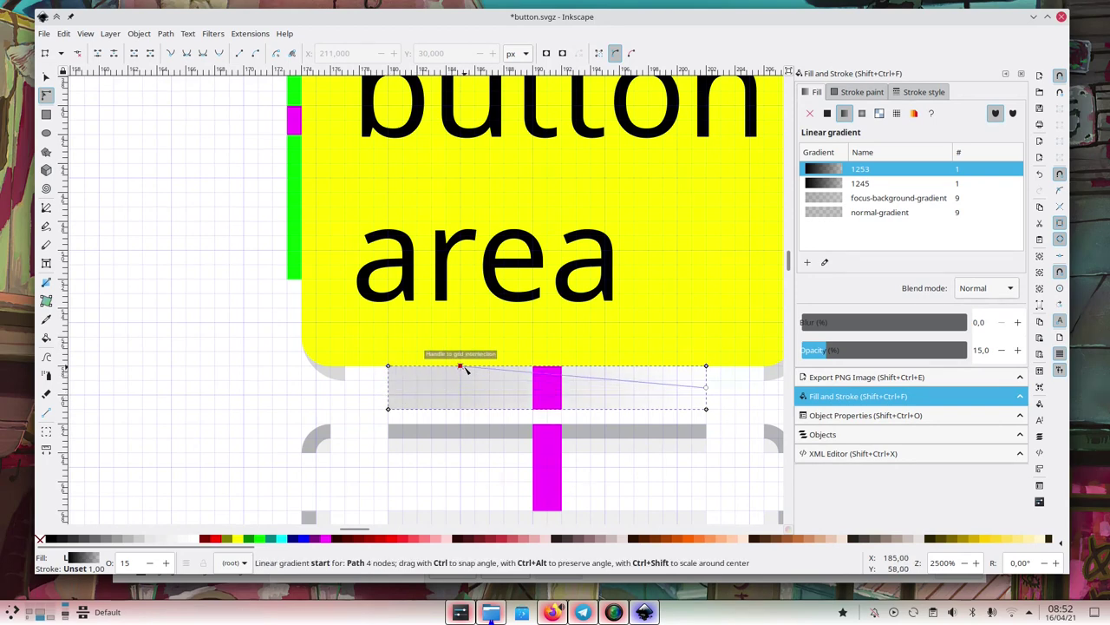
pyautogui.moveTo(706, 388); pyautogui.dragTo(460, 409)
pyautogui.click(460, 410)
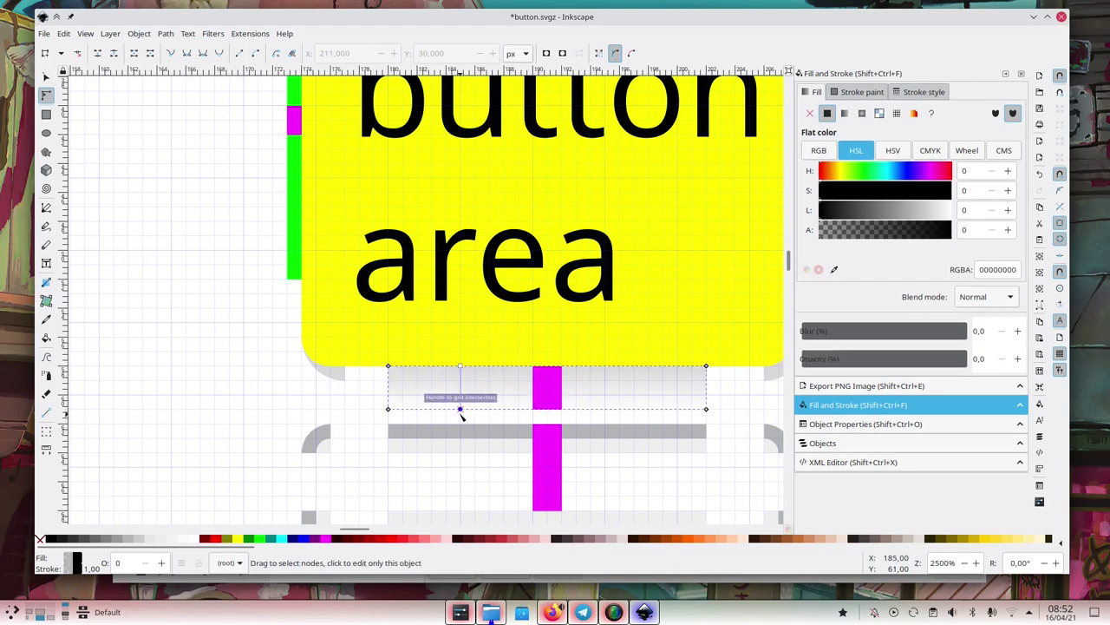
# Switch to System Settings and reload the theme by applying the Painting Plasma style and reapplying Sonea.
pyautogui.click(460, 611)
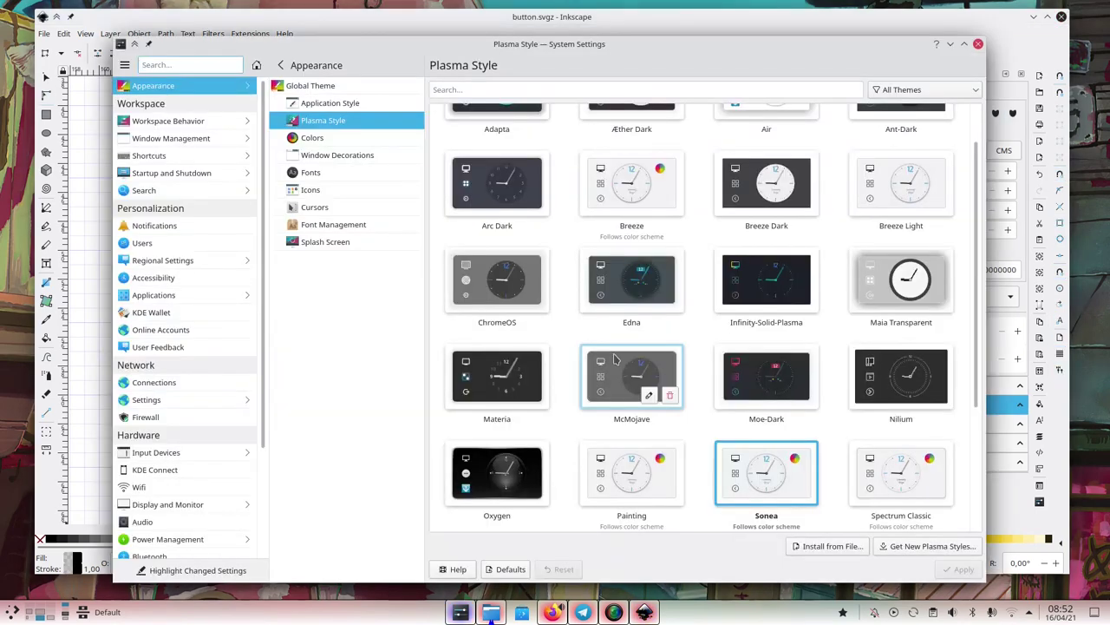
pyautogui.click(632, 472)
pyautogui.click(961, 570)
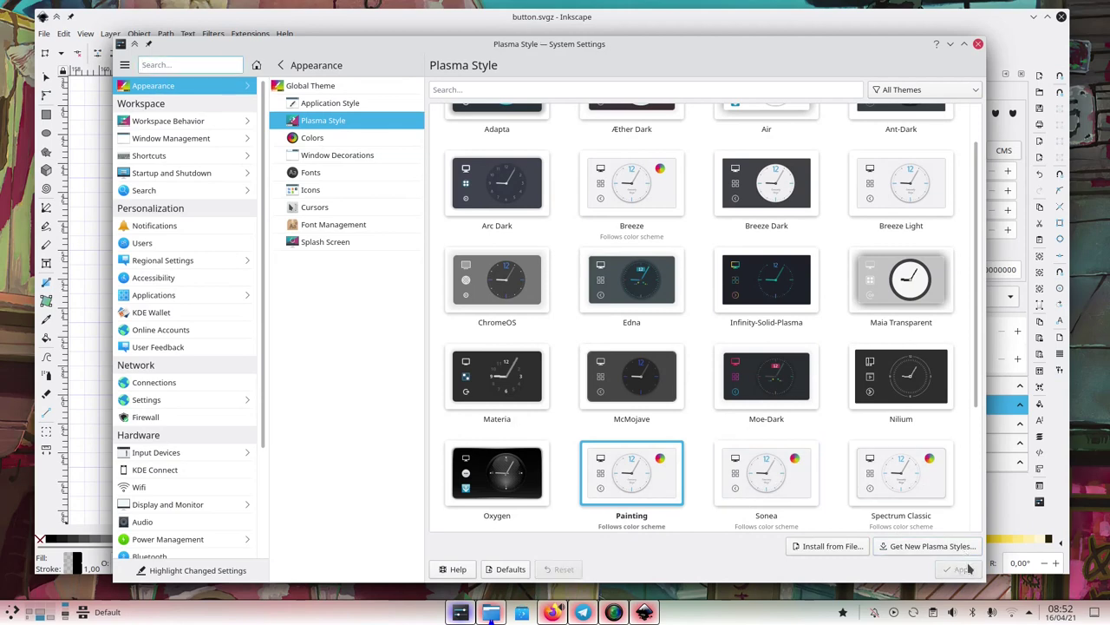
pyautogui.click(764, 473)
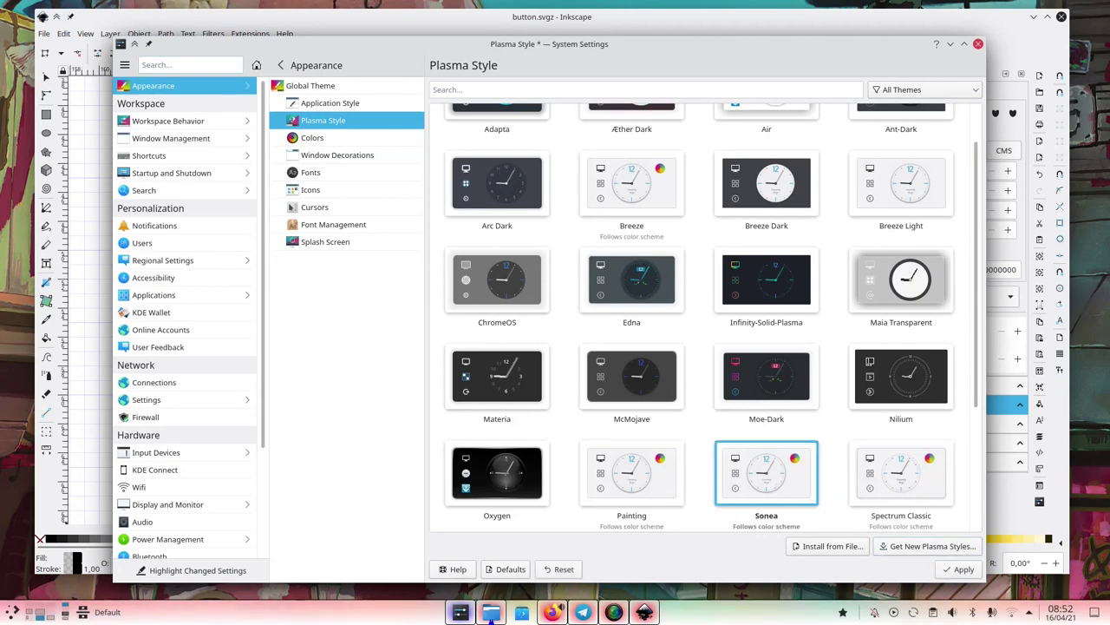
pyautogui.click(951, 571)
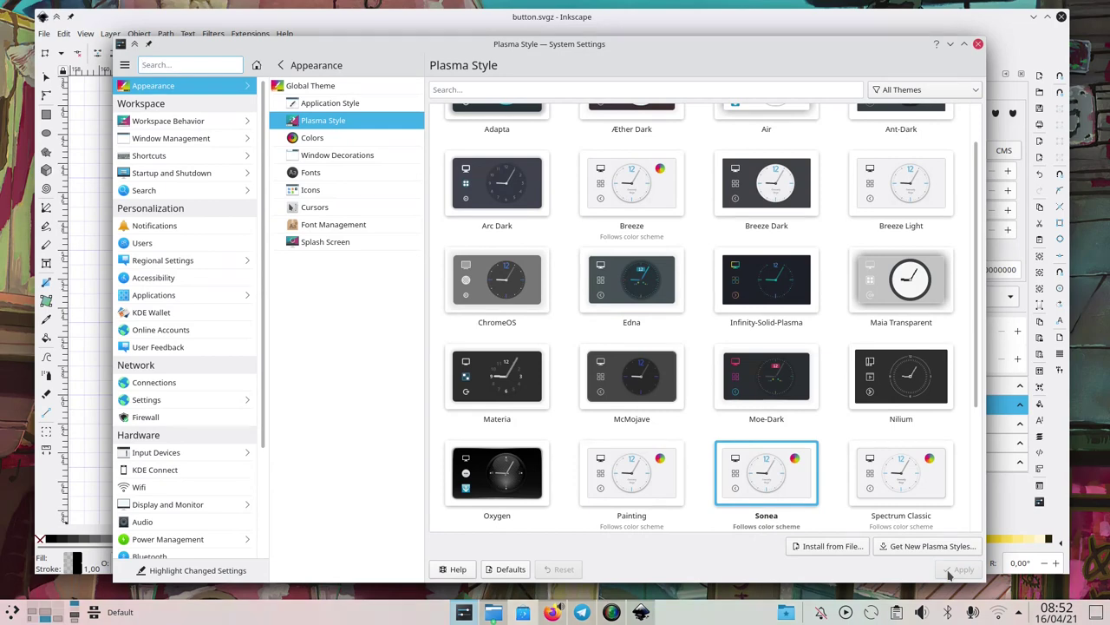
# Open Vaults from the system tray to examine the themed button's shadow, and return to the button drawing in Inkscape.
pyautogui.click(1030, 611)
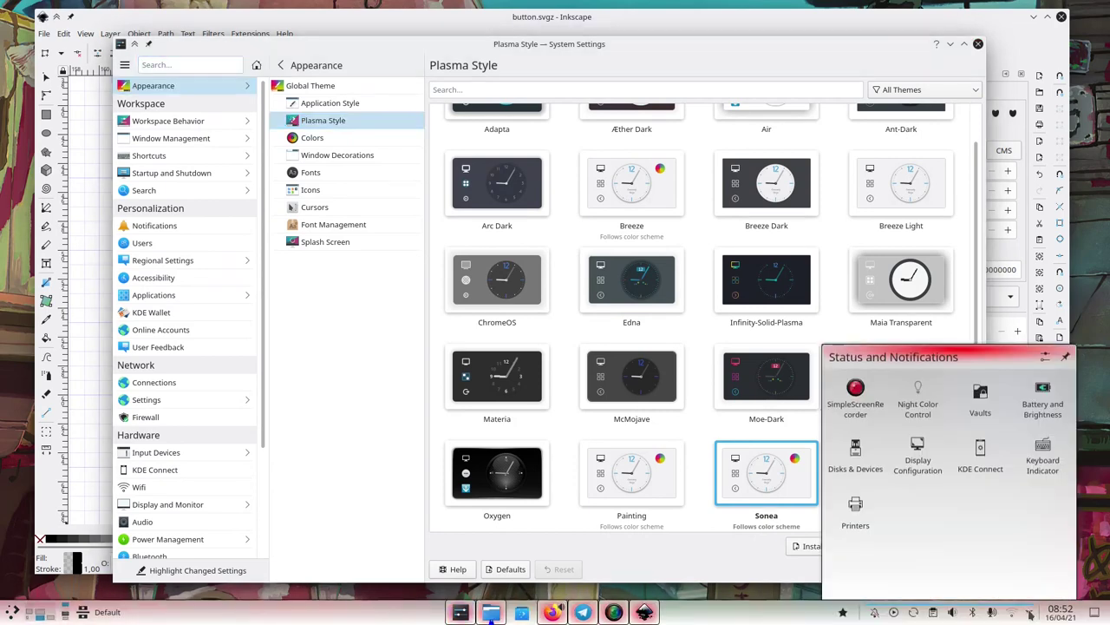
pyautogui.click(978, 399)
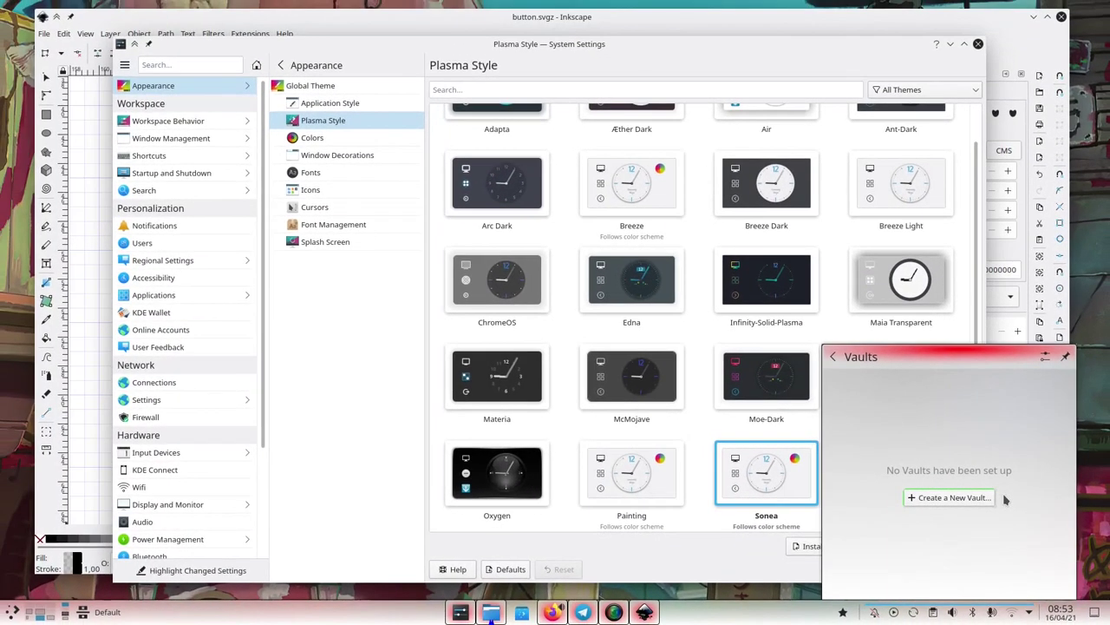
pyautogui.click(746, 24)
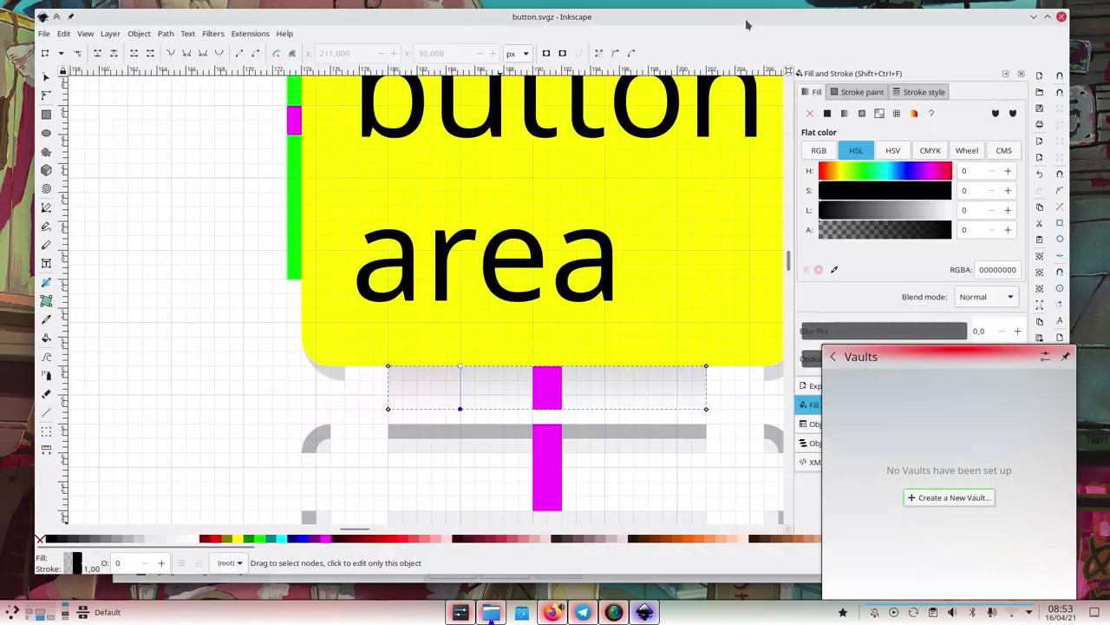
pyautogui.scroll(-2, 478, 259)
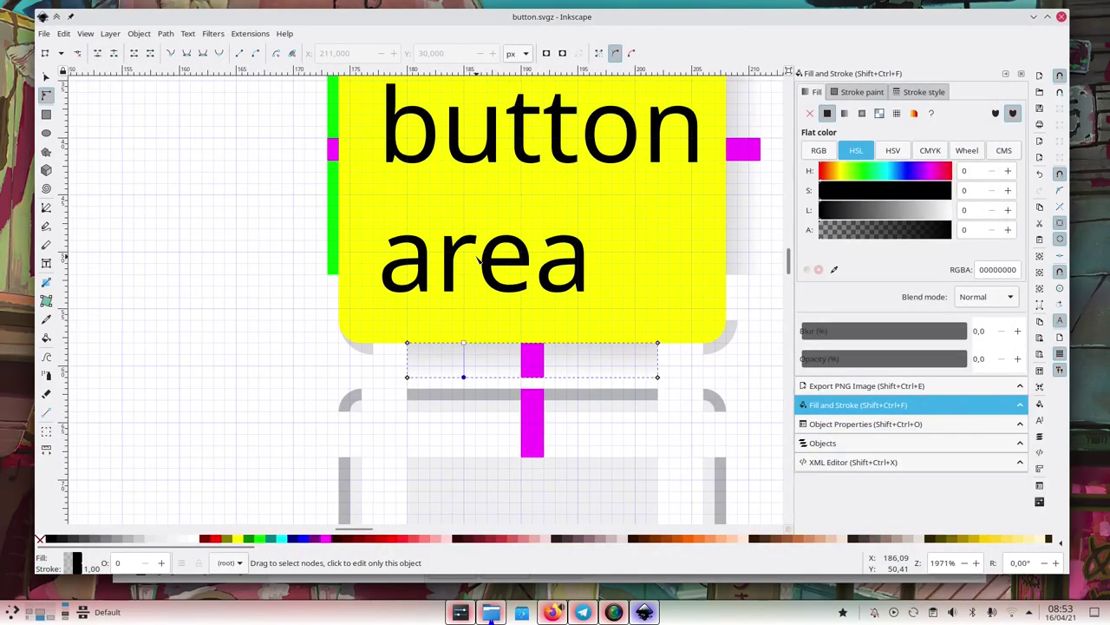
pyautogui.scroll(-2, 478, 260)
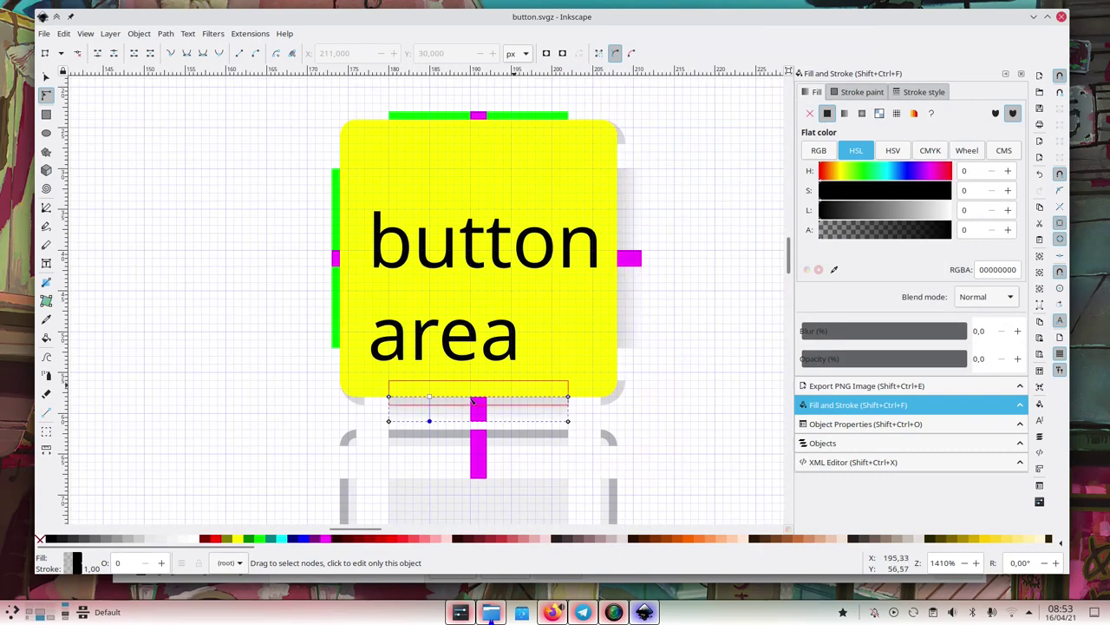
# Examine the default button's shadow and normal elements in the drawing, alongside the mask, background and toolbutton columns.
pyautogui.scroll(-2, 310, 280)
pyautogui.scroll(-3, 310, 280)
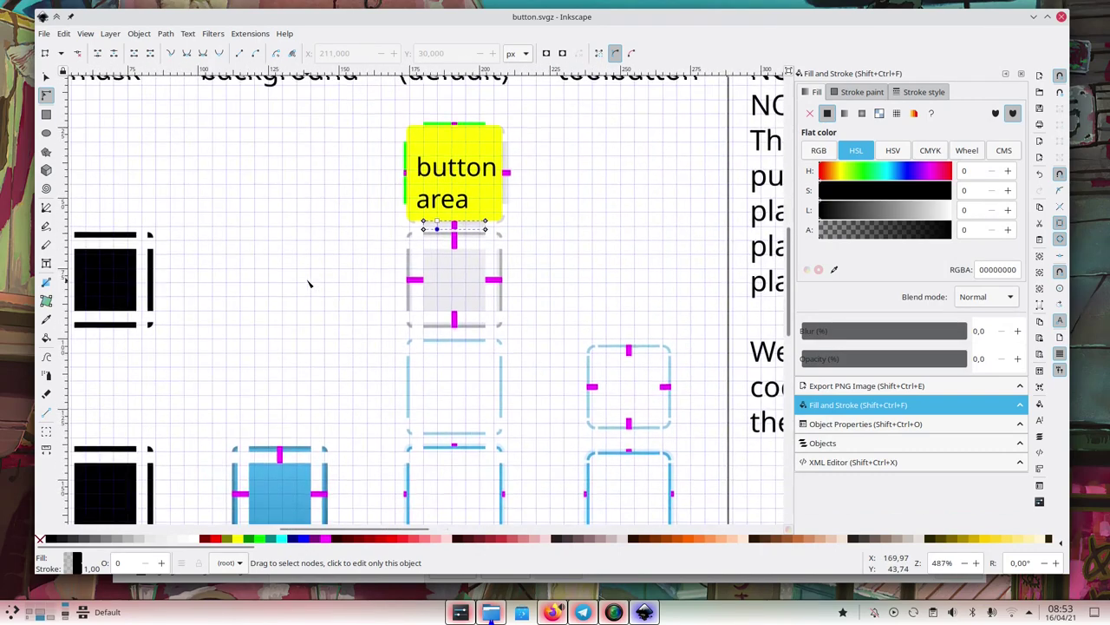
pyautogui.hscroll(-6, 310, 281)
pyautogui.scroll(3, 740, 247)
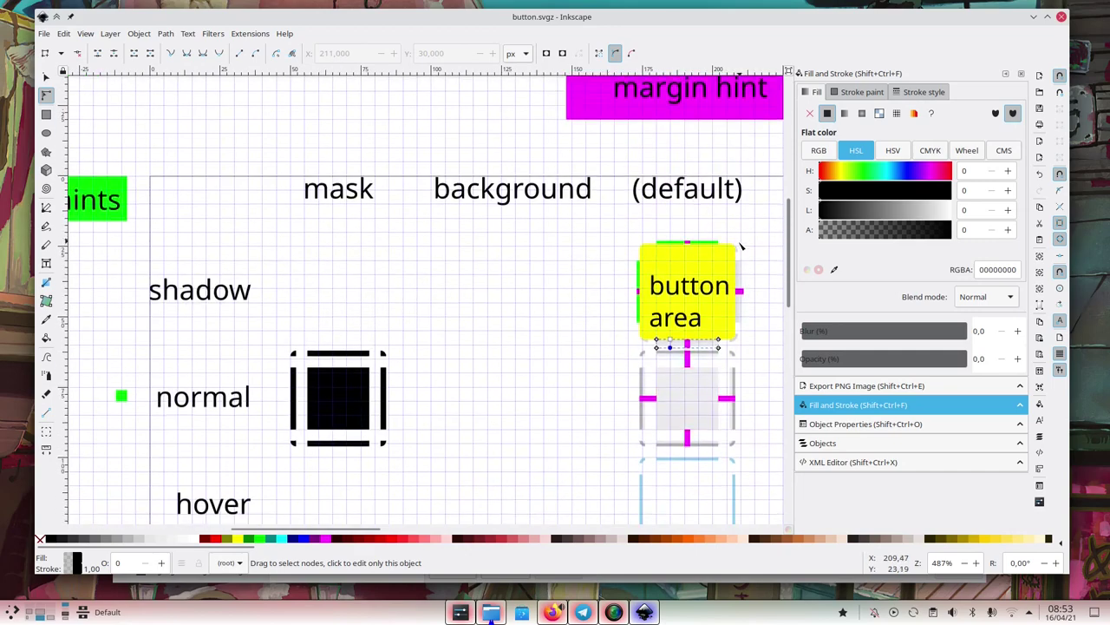
pyautogui.scroll(-2, 740, 248)
pyautogui.hscroll(1, 740, 247)
pyautogui.scroll(3, 662, 365)
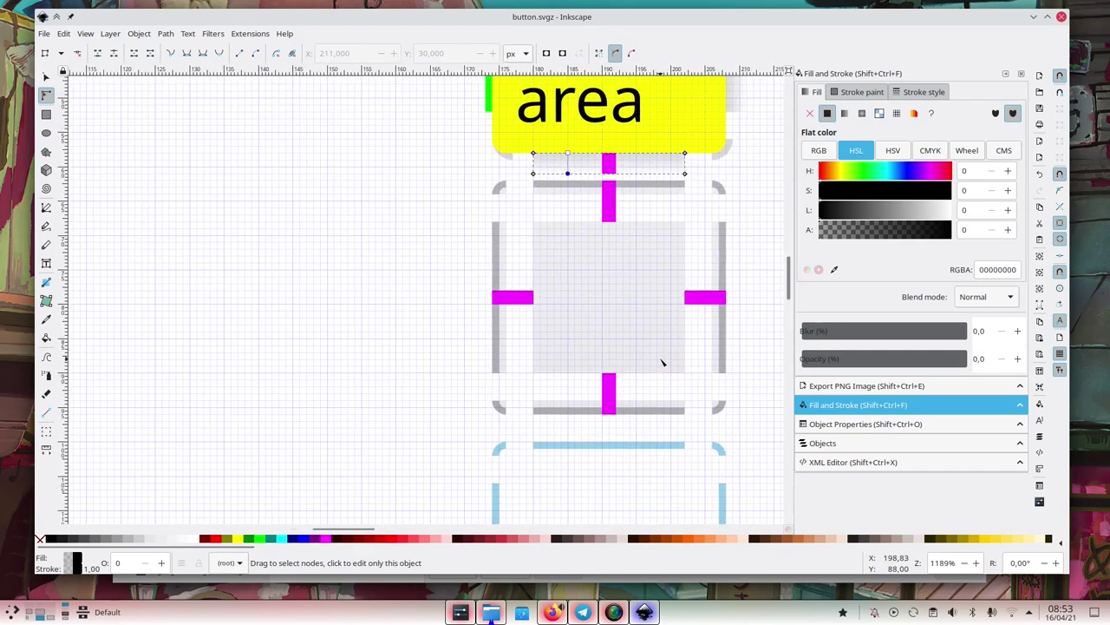
pyautogui.scroll(3, 662, 365)
pyautogui.hscroll(2, 662, 365)
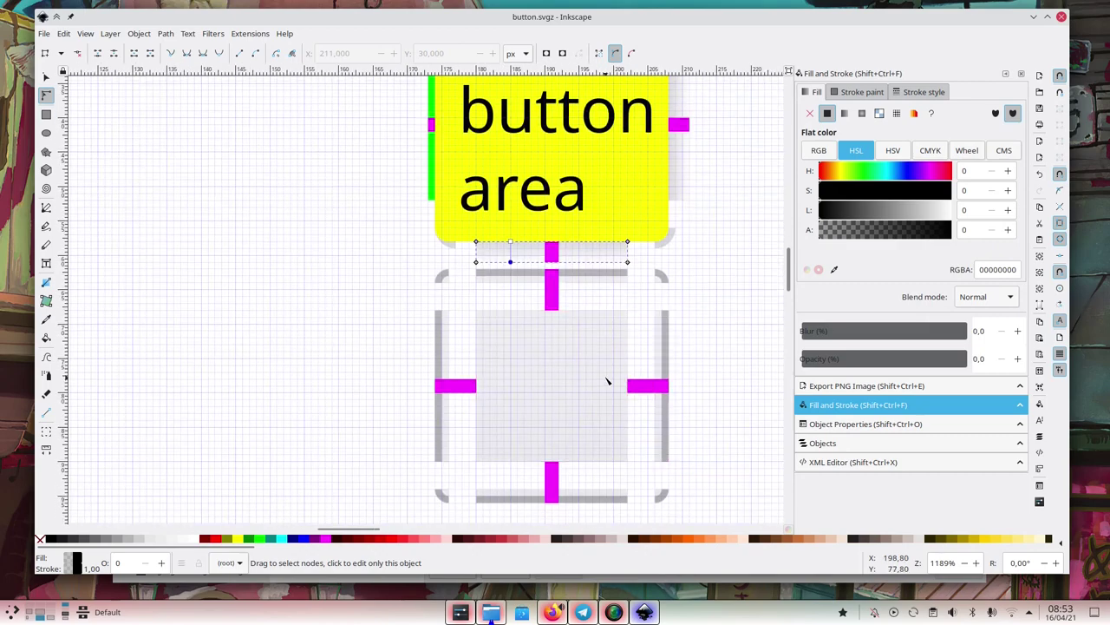
pyautogui.hscroll(6, 607, 382)
pyautogui.keyDown('ctrl'); pyautogui.scroll(-3, 665, 394); pyautogui.keyUp('ctrl')
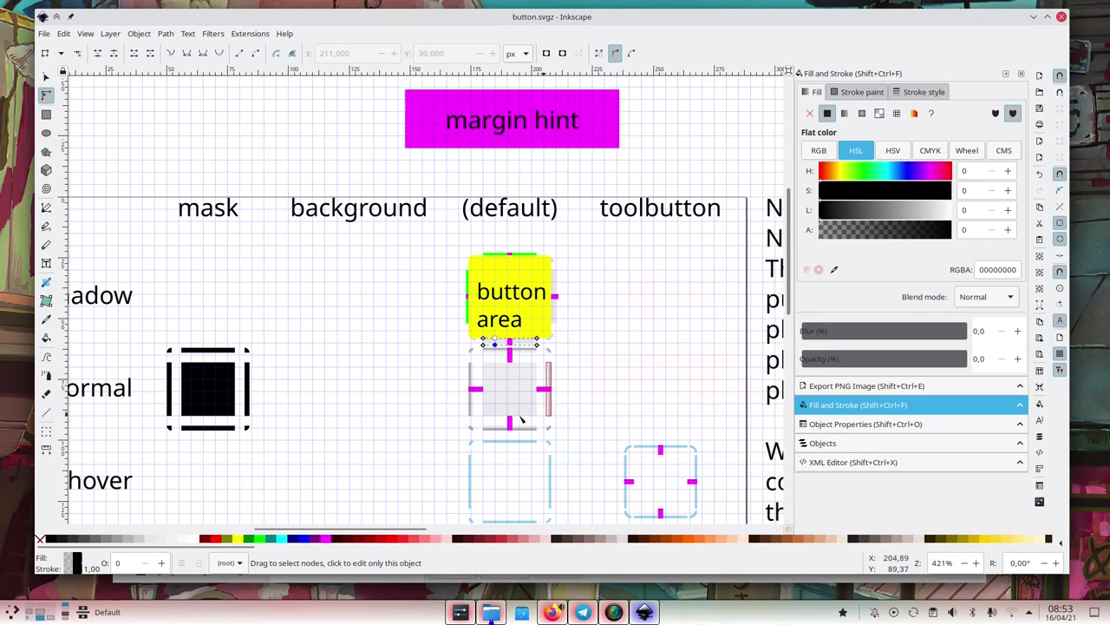
# Fill path34 in the normal-center group with a radial gradient and colour its centre stop red (ff0000ff).
pyautogui.keyDown('ctrl'); pyautogui.scroll(3, 506, 393); pyautogui.keyUp('ctrl')
pyautogui.keyDown('ctrl'); pyautogui.scroll(2, 508, 417); pyautogui.keyUp('ctrl')
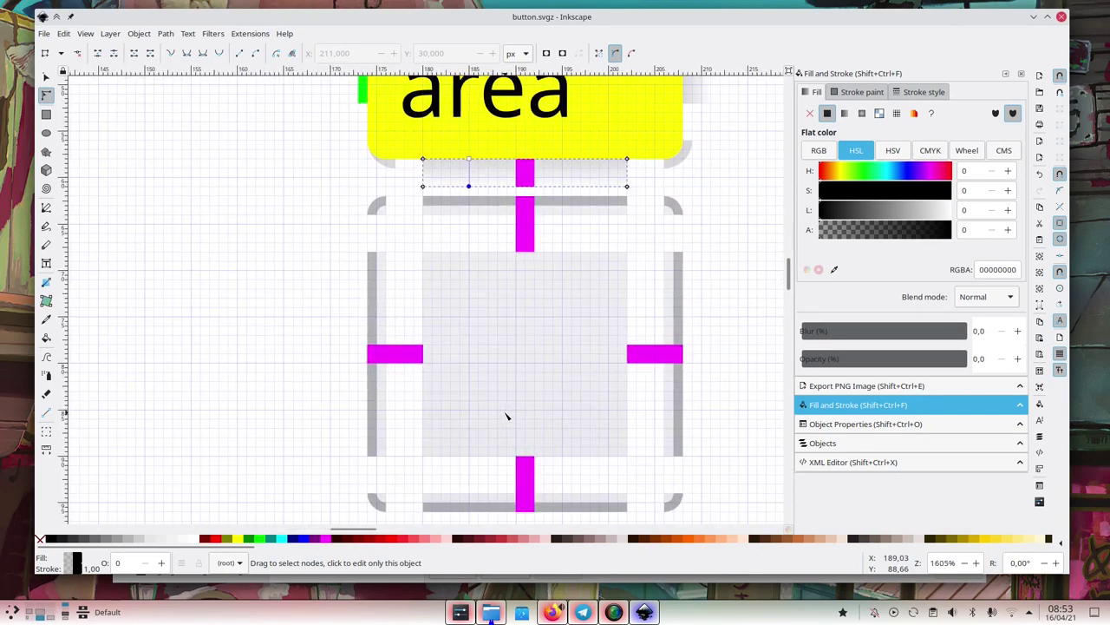
pyautogui.click(547, 377)
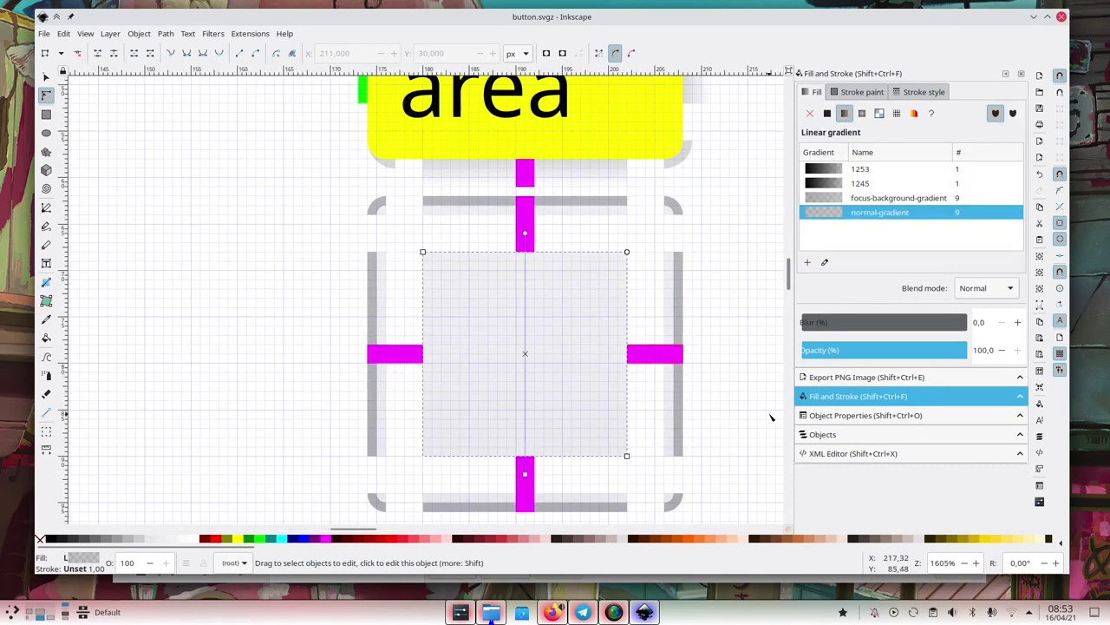
pyautogui.click(824, 435)
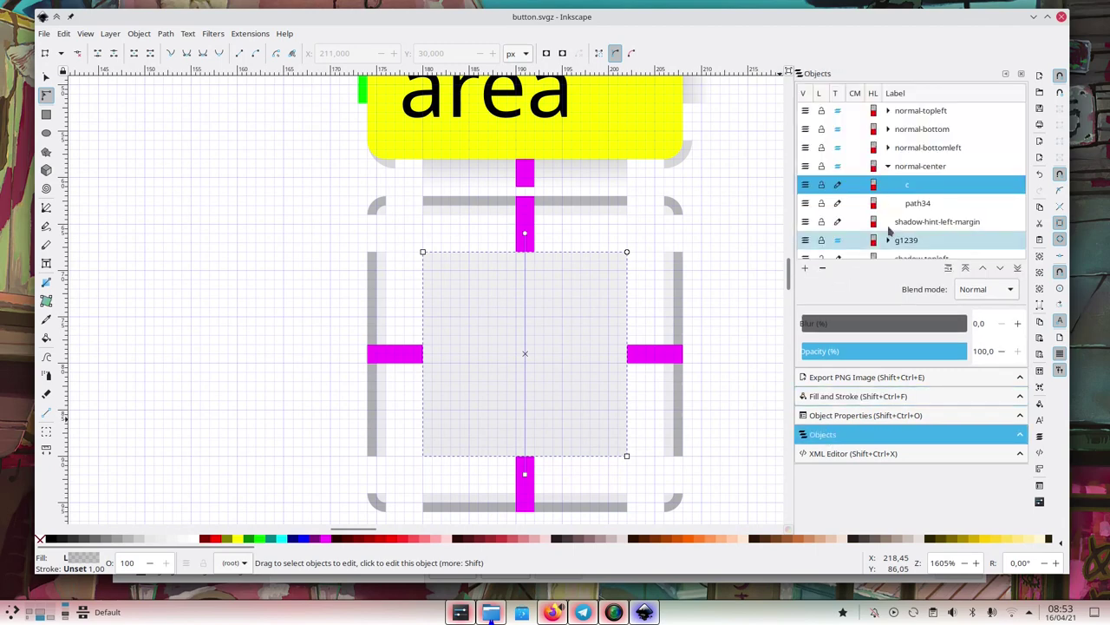
pyautogui.click(916, 193)
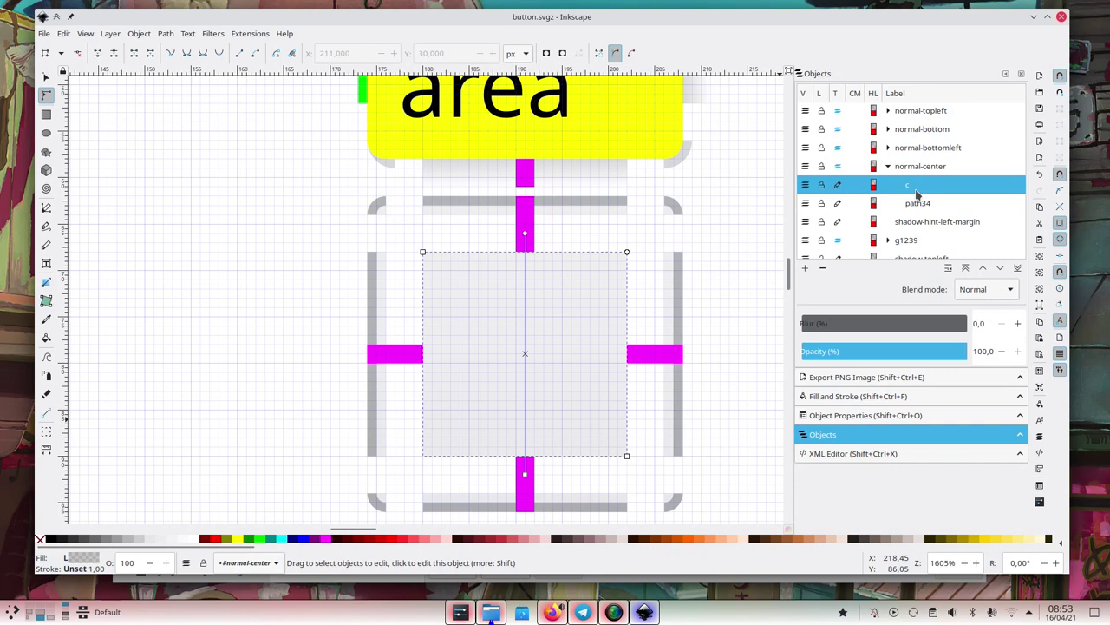
pyautogui.click(916, 204)
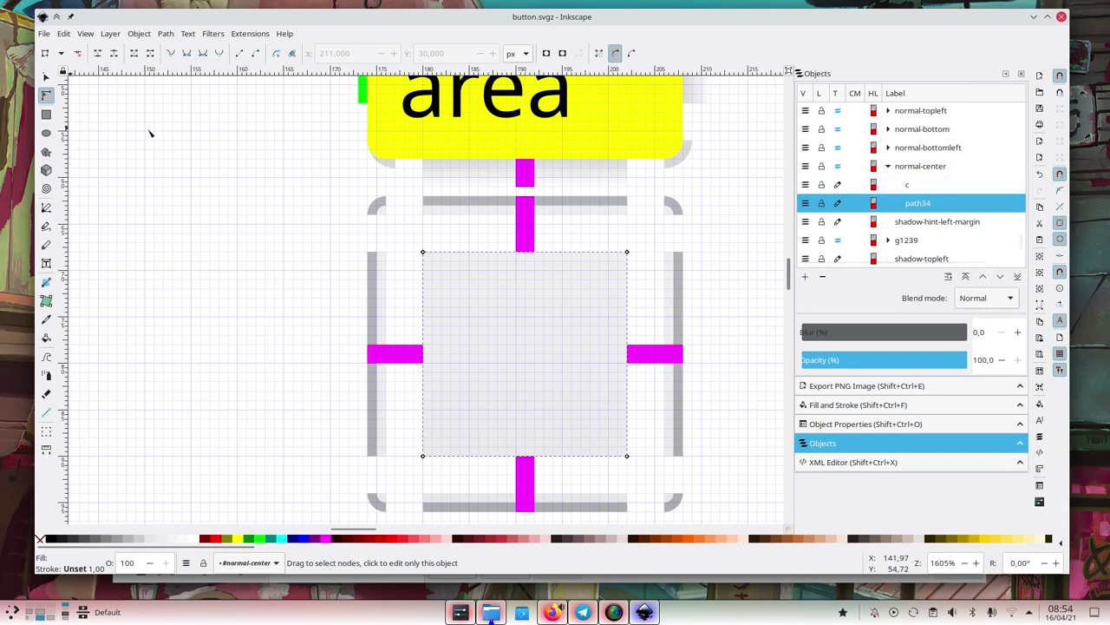
pyautogui.click(837, 405)
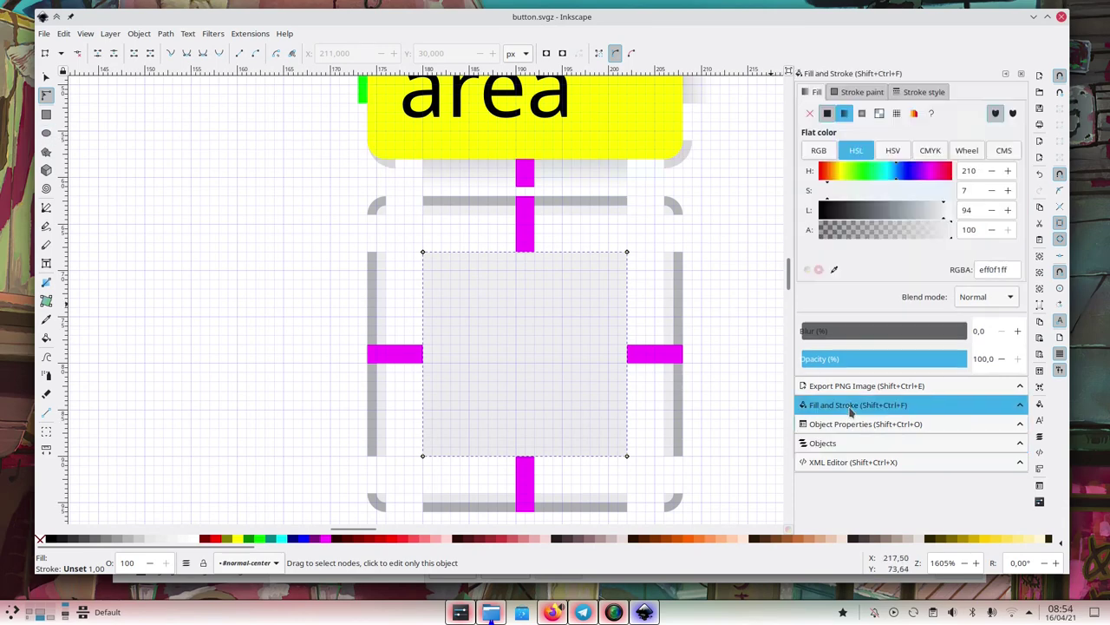
pyautogui.click(862, 114)
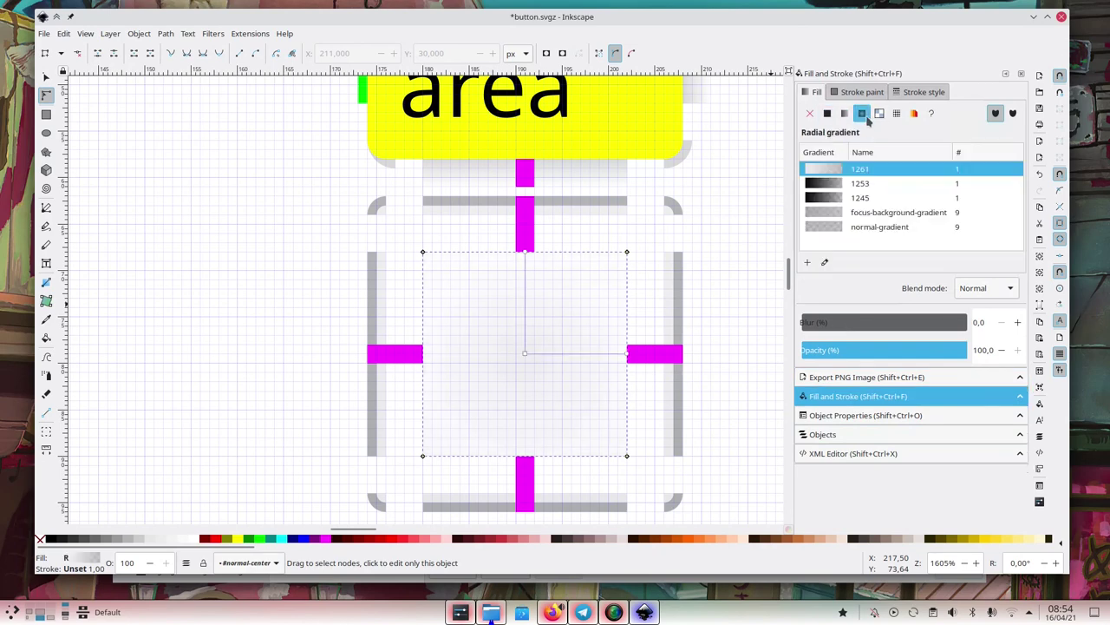
pyautogui.click(525, 353)
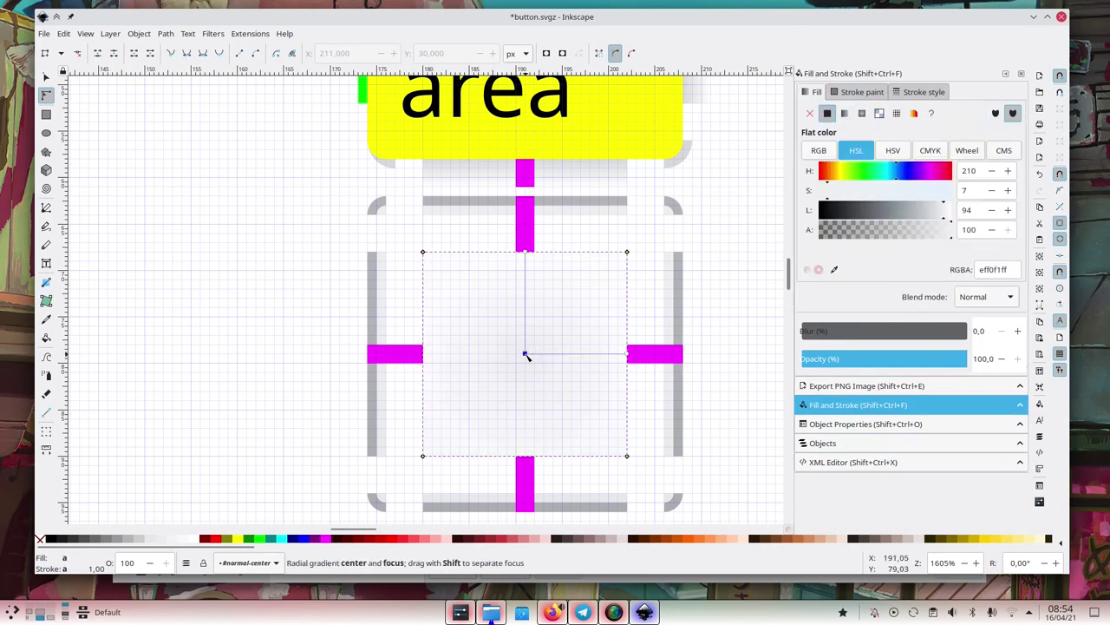
pyautogui.click(385, 539)
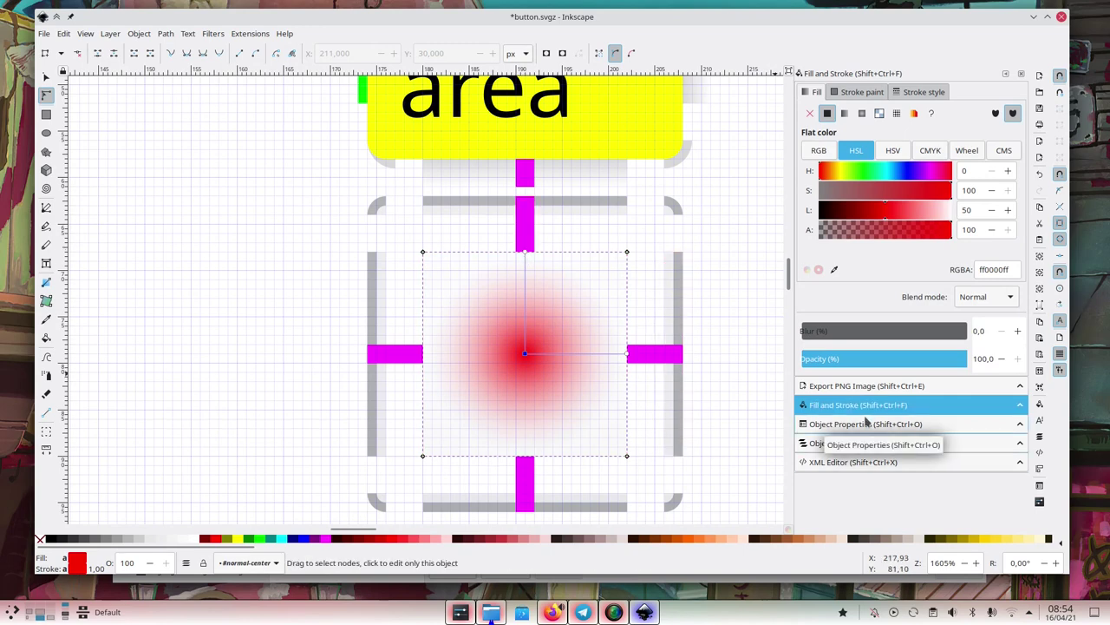
# Open the XML Editor and examine the fill and class attributes of path34 in the normal-center group.
pyautogui.click(109, 34)
pyautogui.moveTo(67, 37)
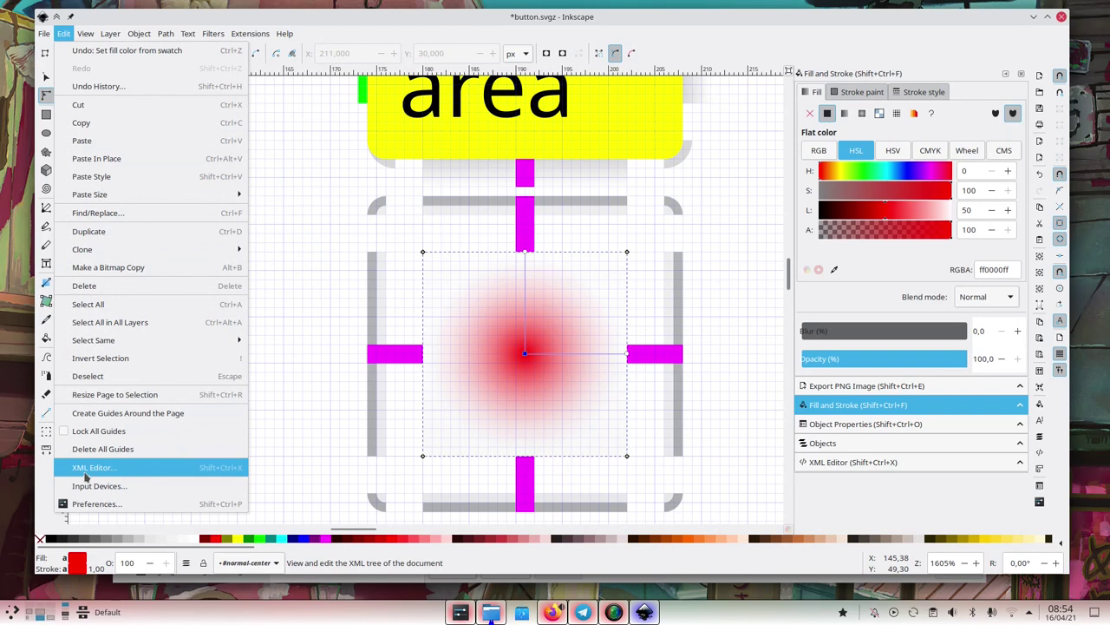
pyautogui.click(121, 468)
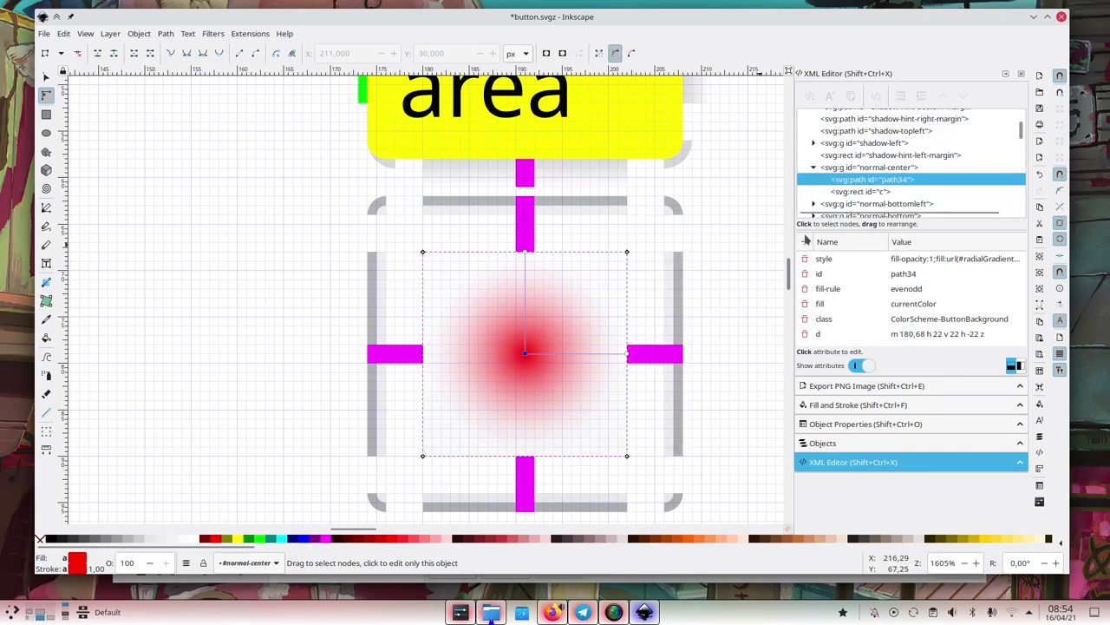
pyautogui.click(847, 294)
pyautogui.click(844, 303)
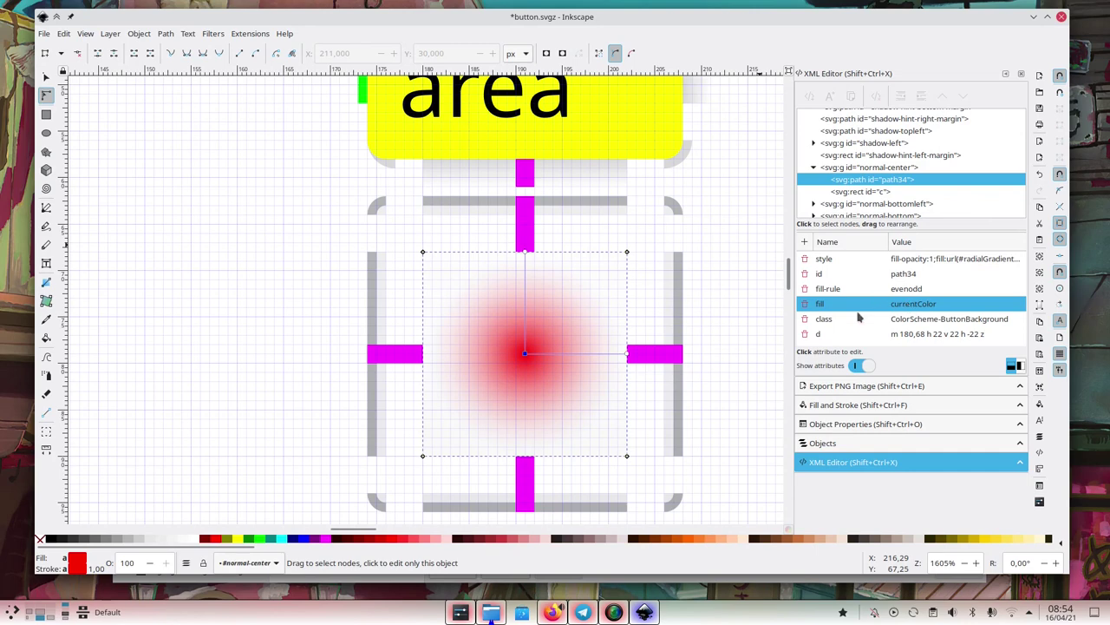
pyautogui.click(822, 320)
pyautogui.click(902, 306)
pyautogui.click(914, 317)
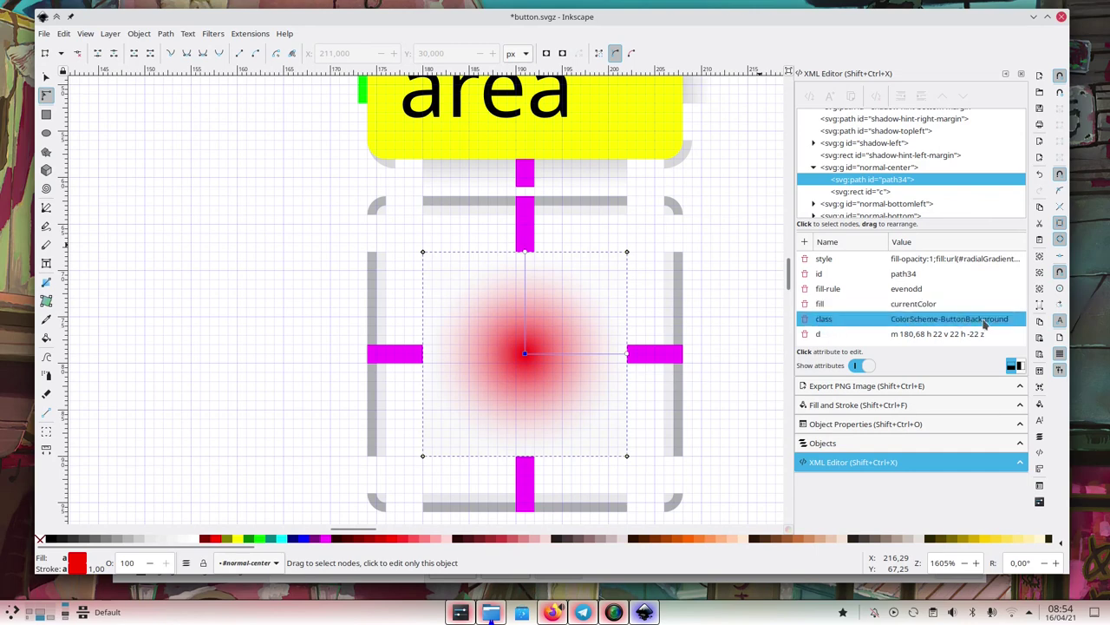
pyautogui.click(935, 305)
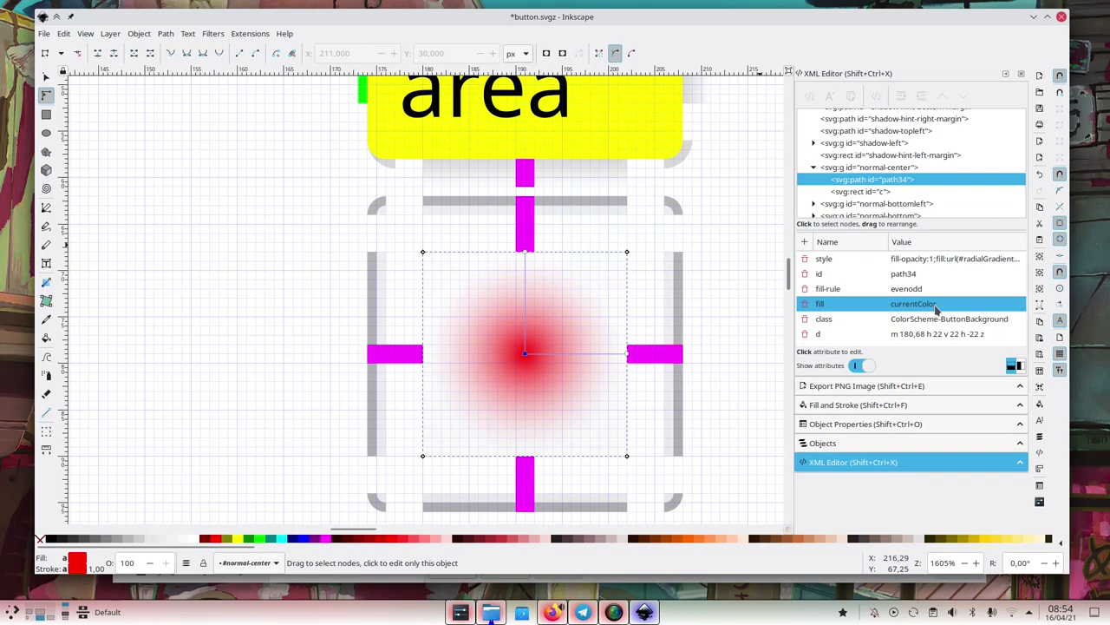
pyautogui.click(920, 318)
pyautogui.click(912, 307)
pyautogui.click(910, 321)
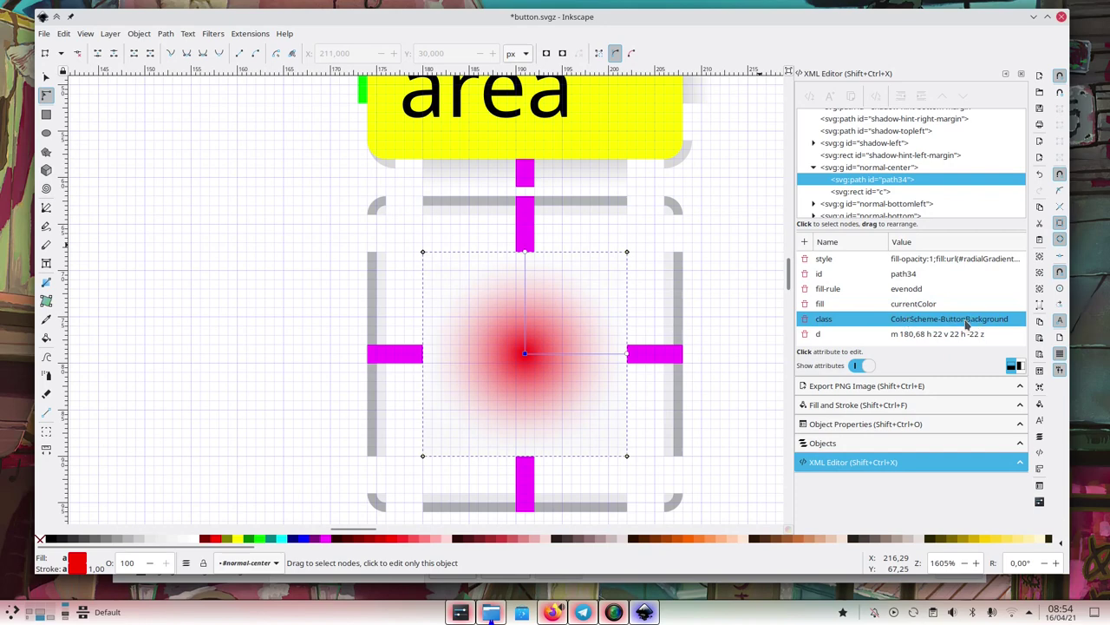
pyautogui.click(925, 309)
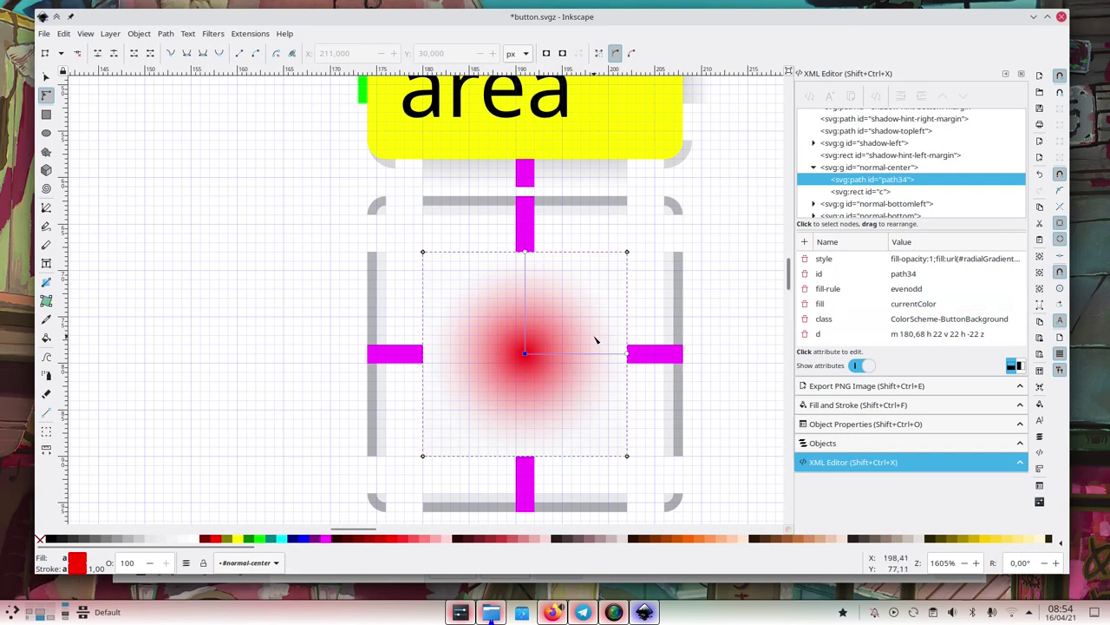
# Delete the fill and class attributes from path34 and reapply the red radial gradient fill.
pyautogui.click(806, 305)
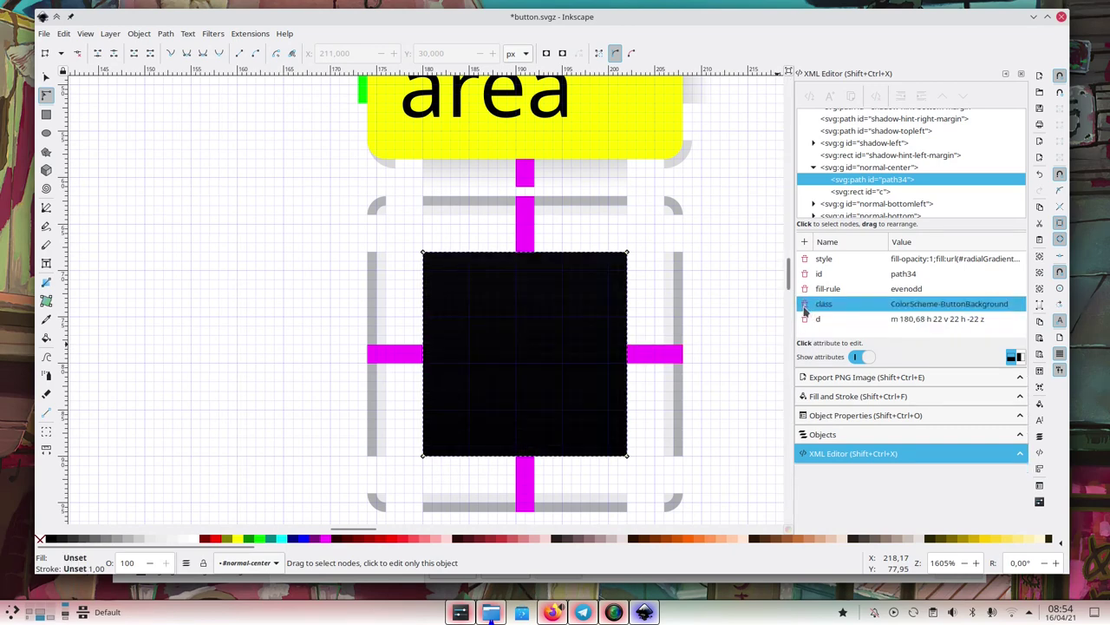
pyautogui.click(806, 305)
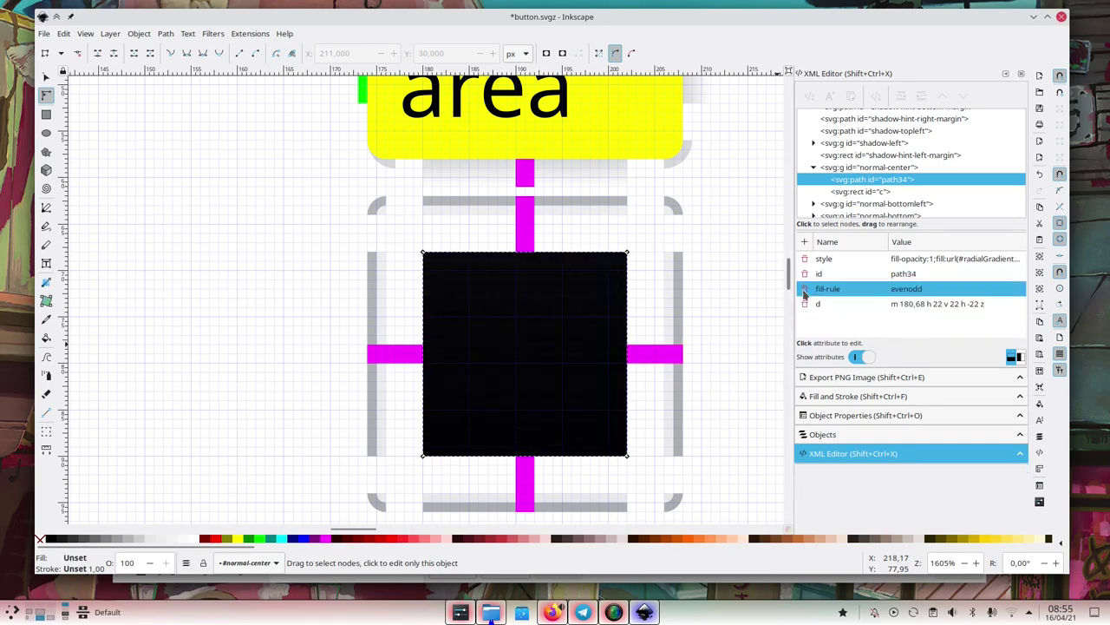
pyautogui.click(845, 396)
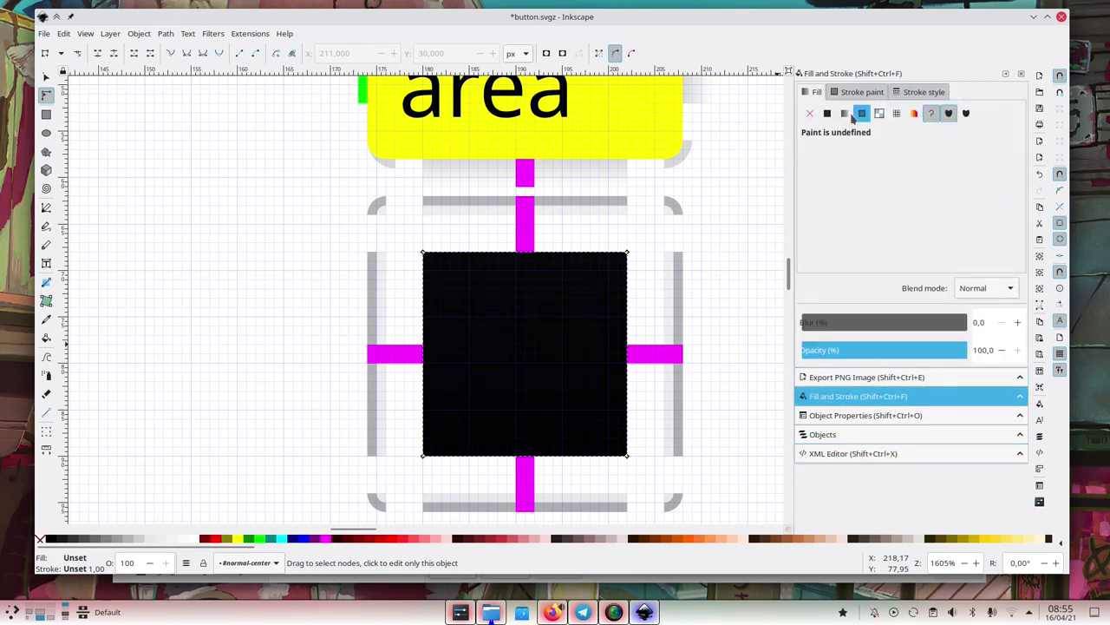
pyautogui.click(844, 112)
pyautogui.click(861, 113)
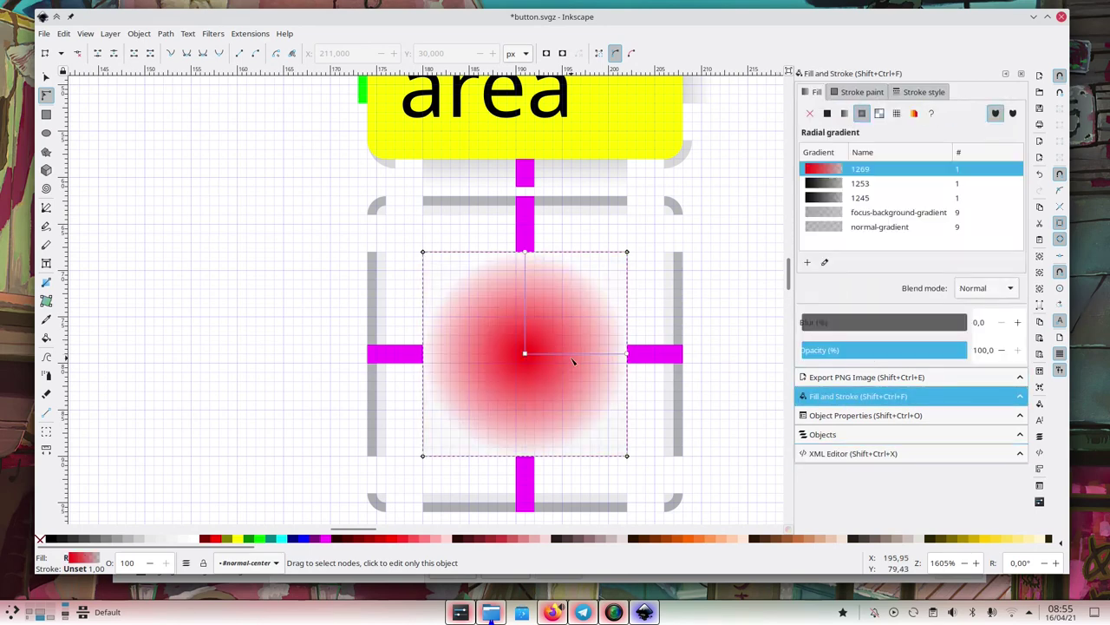
# Save button.svgz, switch to System Settings and reapply the Sonea Plasma style.
pyautogui.hotkey('ctrl', 's')
pyautogui.scroll(-2, 522, 371)
pyautogui.scroll(-2, 522, 371)
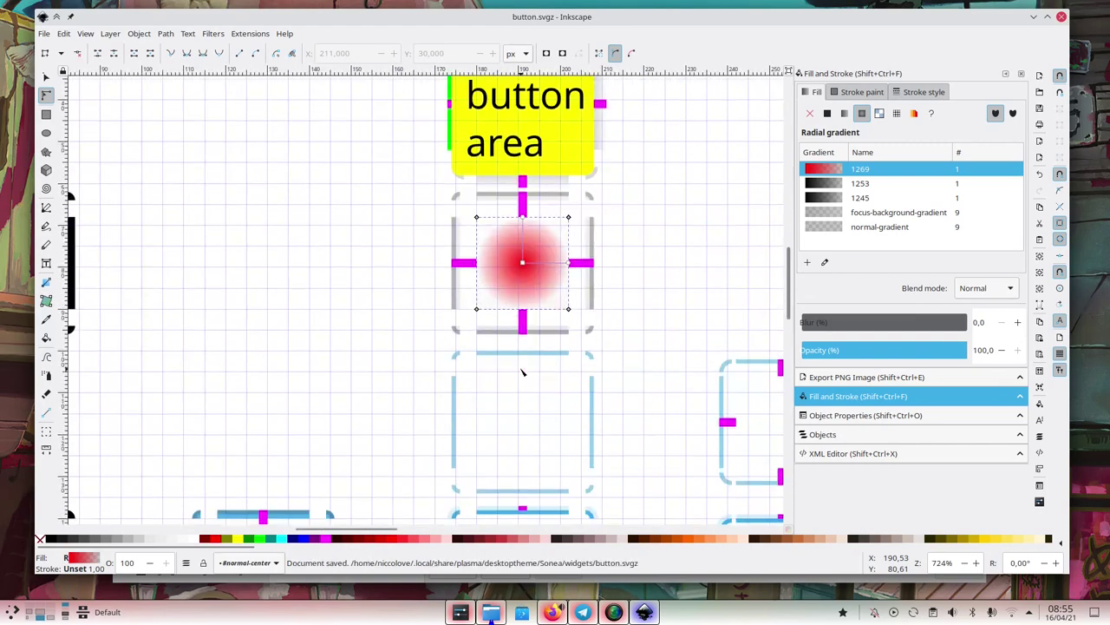
pyautogui.click(460, 613)
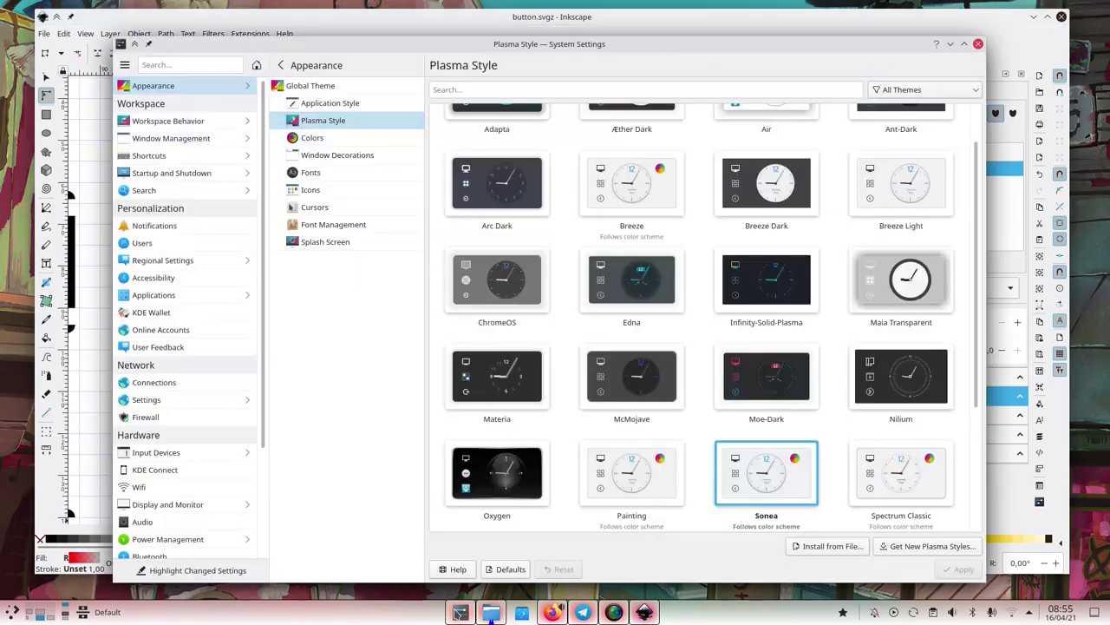
pyautogui.click(773, 490)
pyautogui.click(961, 570)
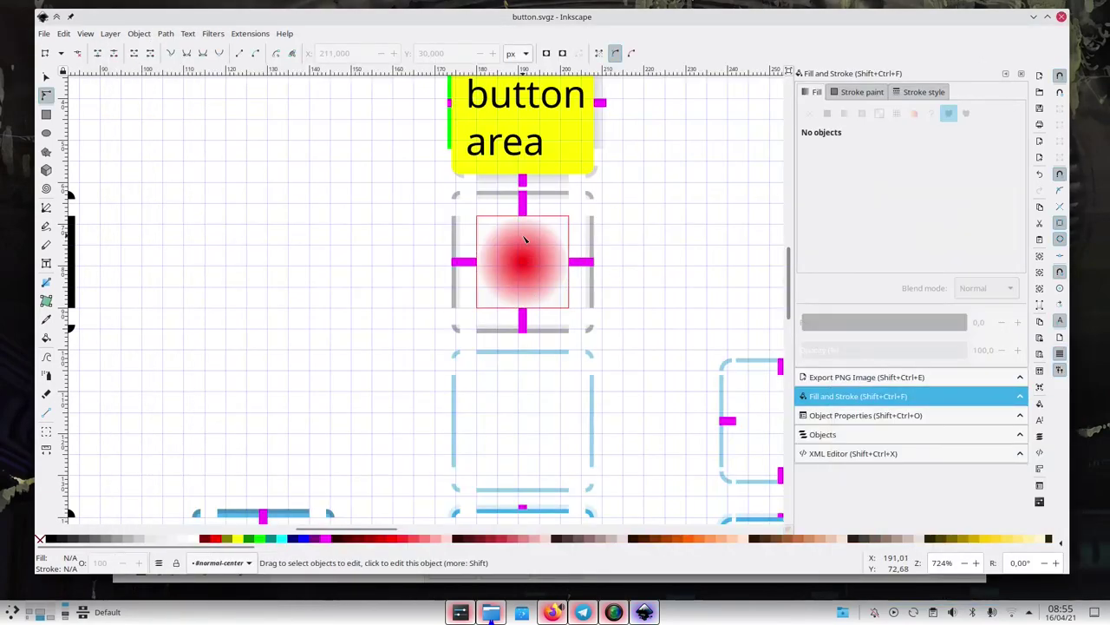
# In Inkscape, delete the fill and class attributes from the dark strip rect829-6-2 in the normal-bottom group.
pyautogui.keyDown('ctrl'); pyautogui.scroll(2, 523, 239); pyautogui.keyUp('ctrl')
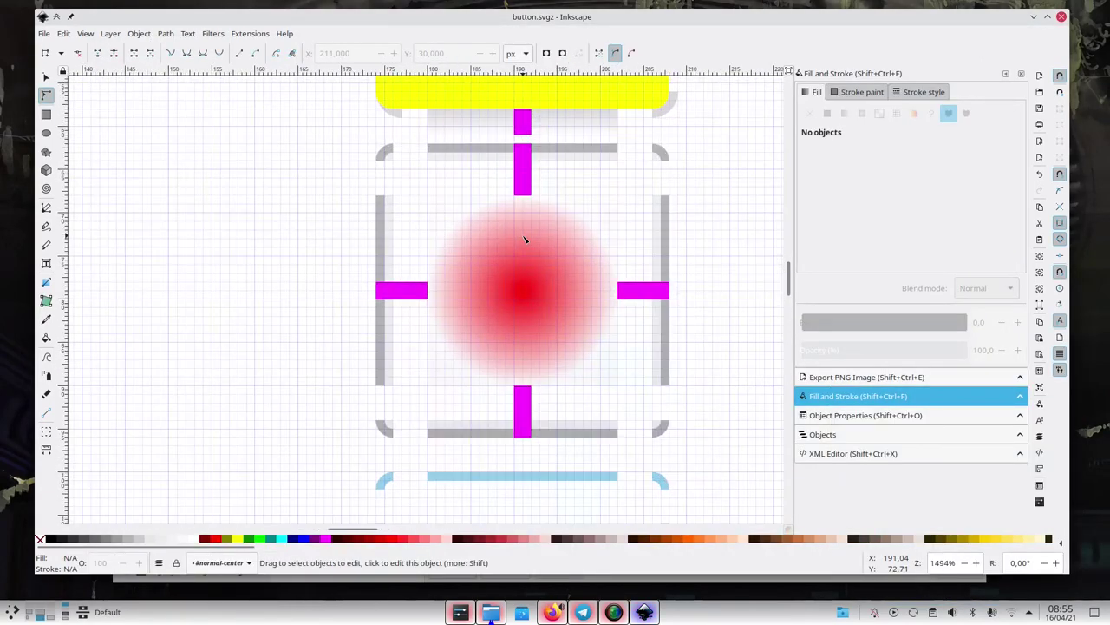
pyautogui.click(562, 442)
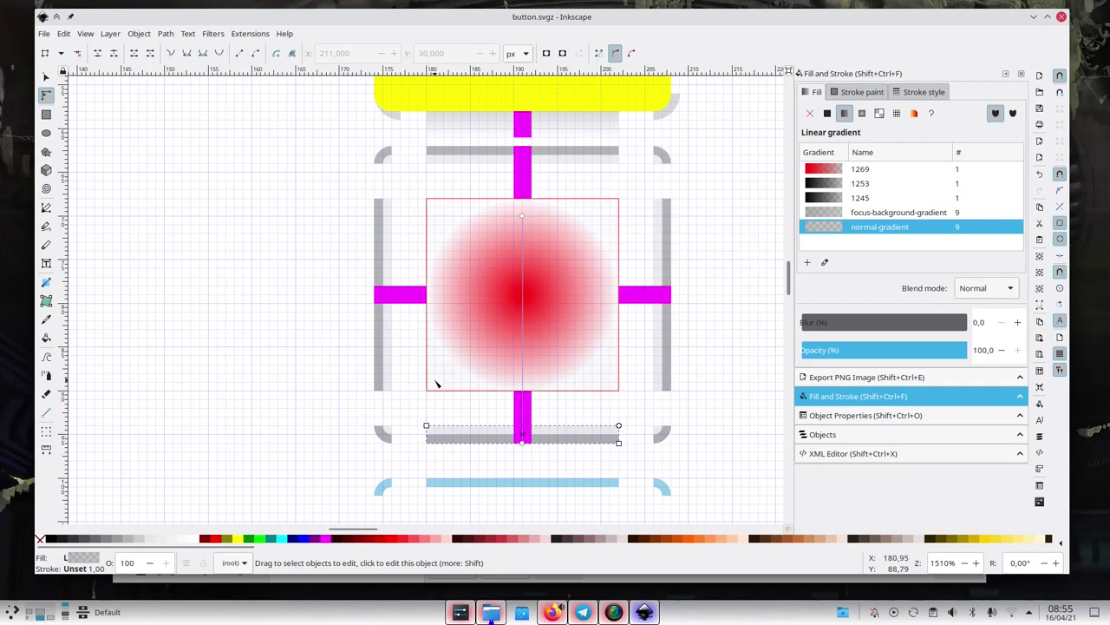
pyautogui.click(839, 435)
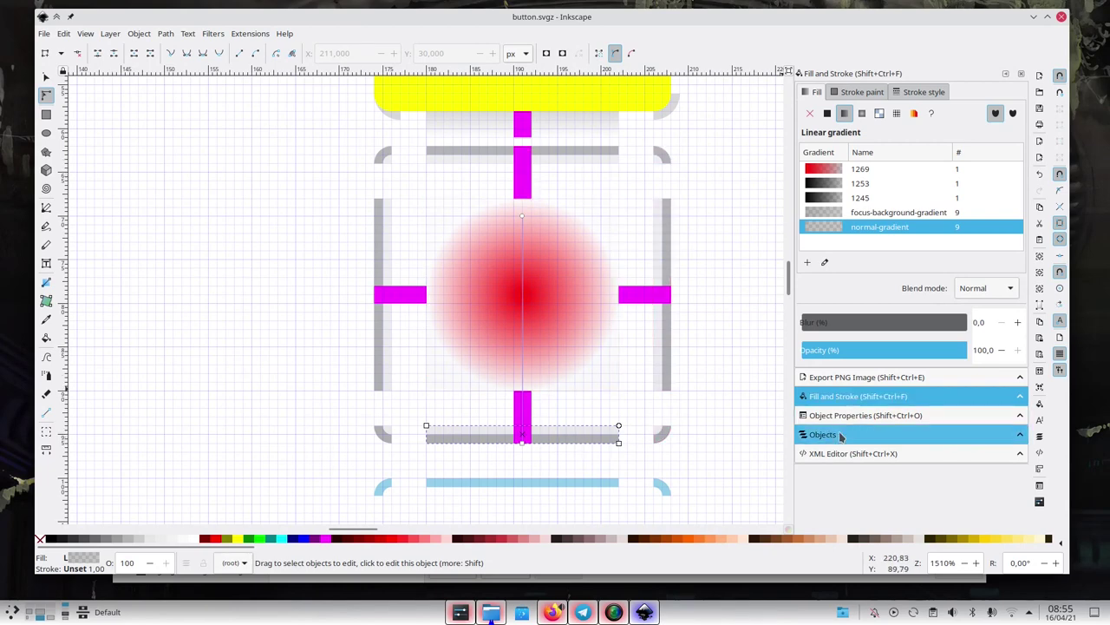
pyautogui.click(909, 199)
pyautogui.press('Down')
pyautogui.press('Up')
pyautogui.press('Up')
pyautogui.press('Down')
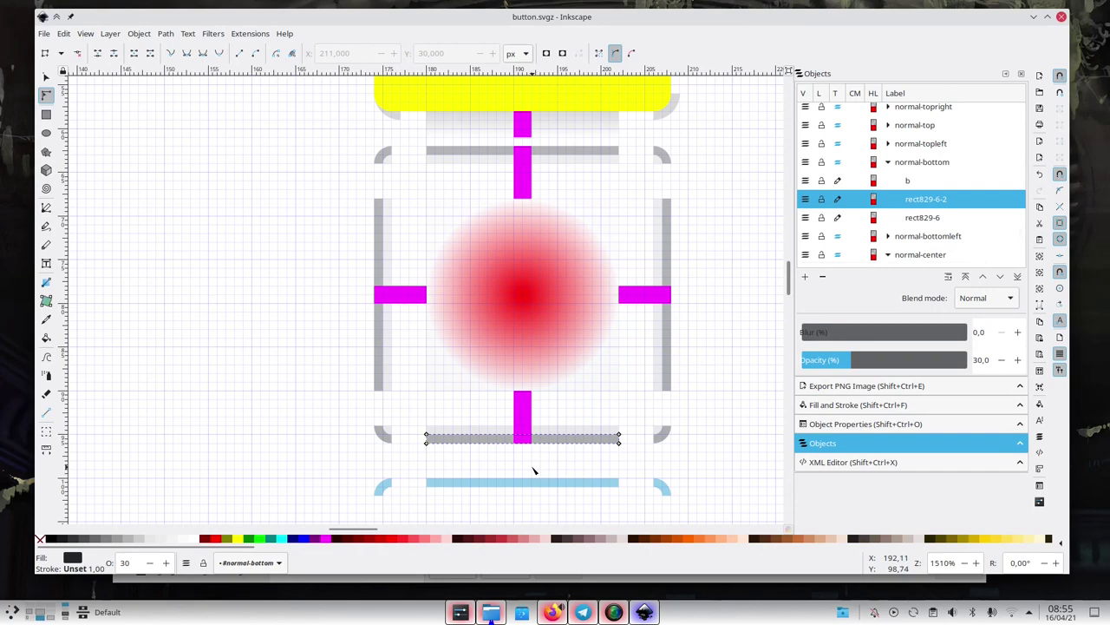
pyautogui.scroll(4, 533, 470)
pyautogui.scroll(-1, 534, 470)
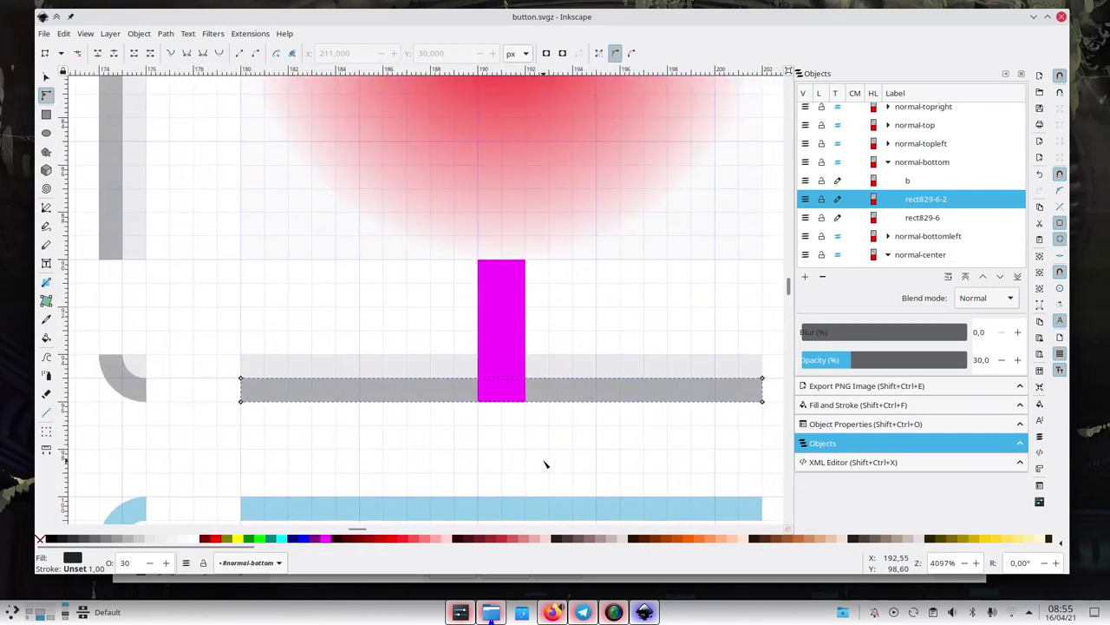
pyautogui.click(835, 462)
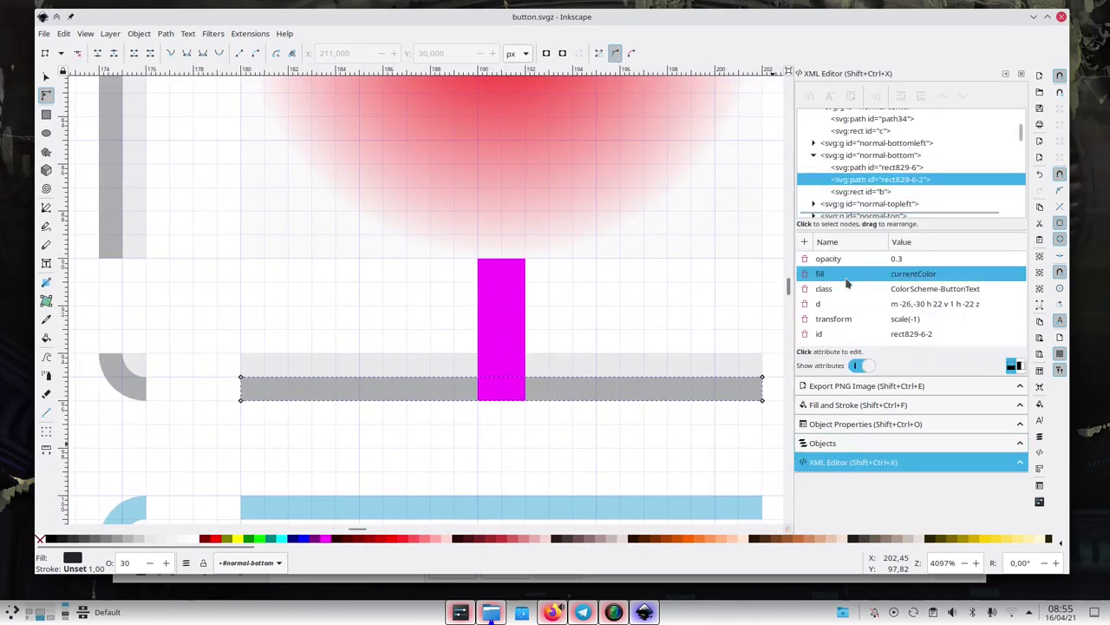
pyautogui.click(805, 275)
pyautogui.click(804, 274)
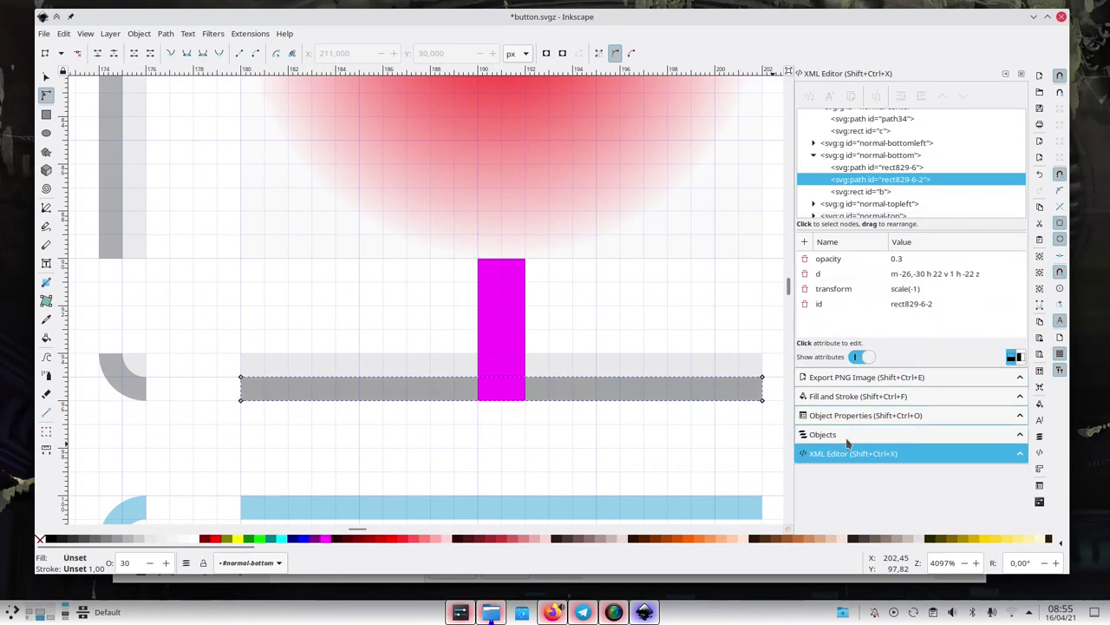
# Give the dark strip in normal-bottom a linear gradient fill running from red at its left end to green at its right end.
pyautogui.click(854, 396)
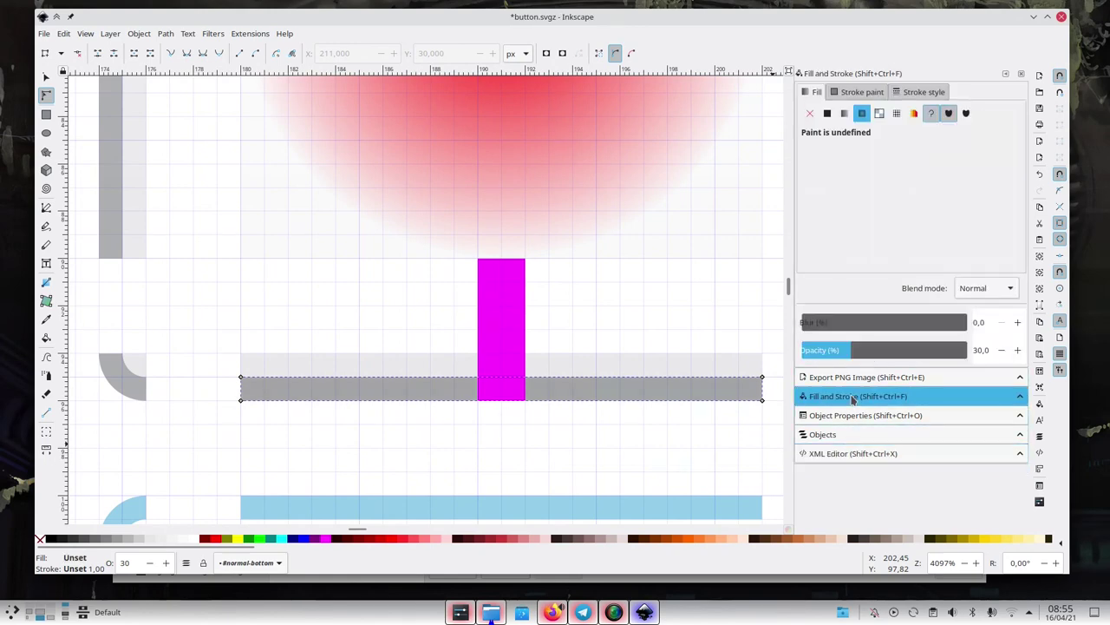
pyautogui.click(844, 113)
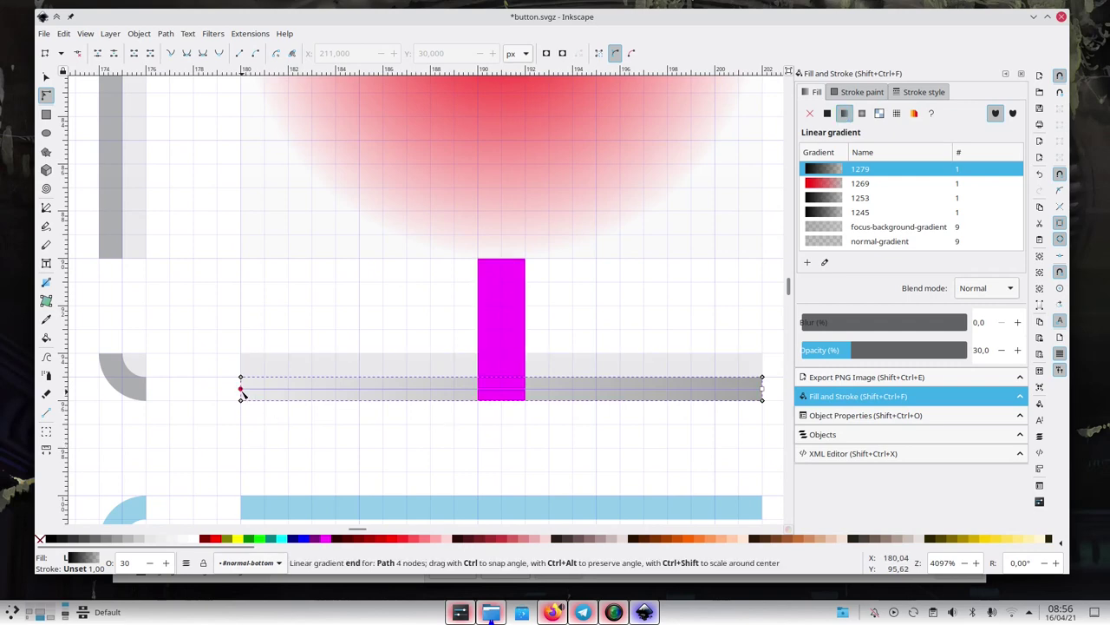
pyautogui.click(242, 390)
pyautogui.click(216, 539)
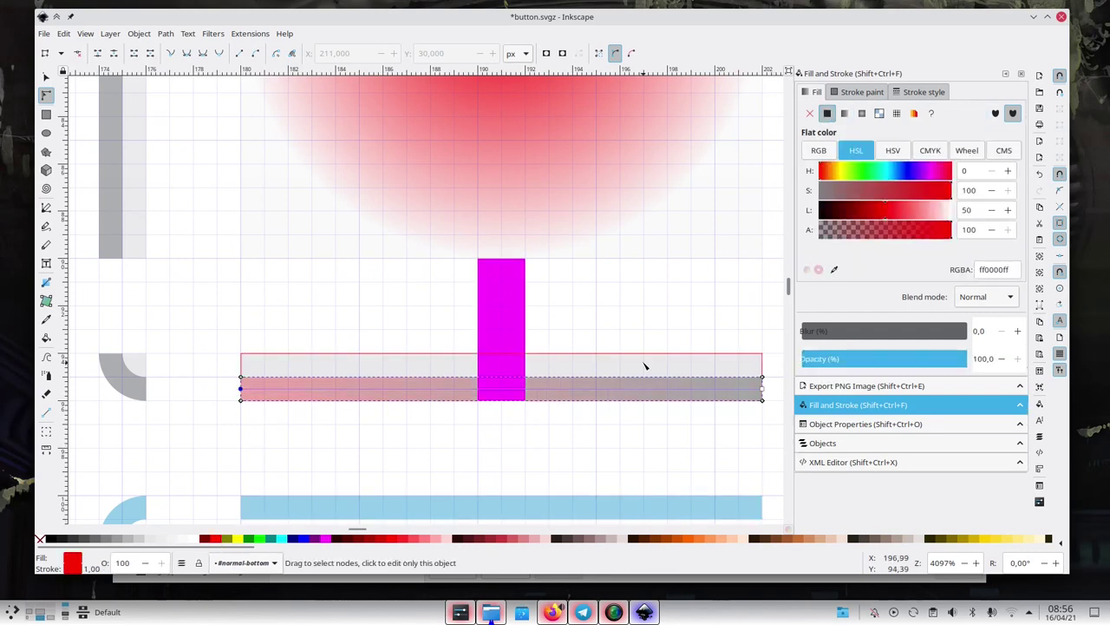
pyautogui.click(762, 389)
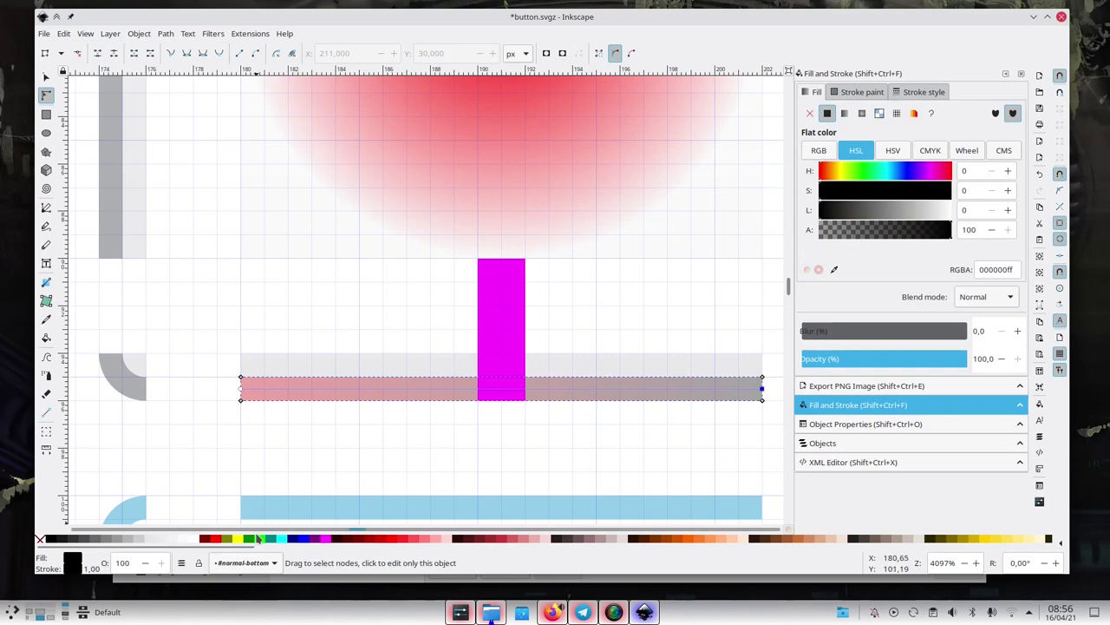
pyautogui.click(257, 539)
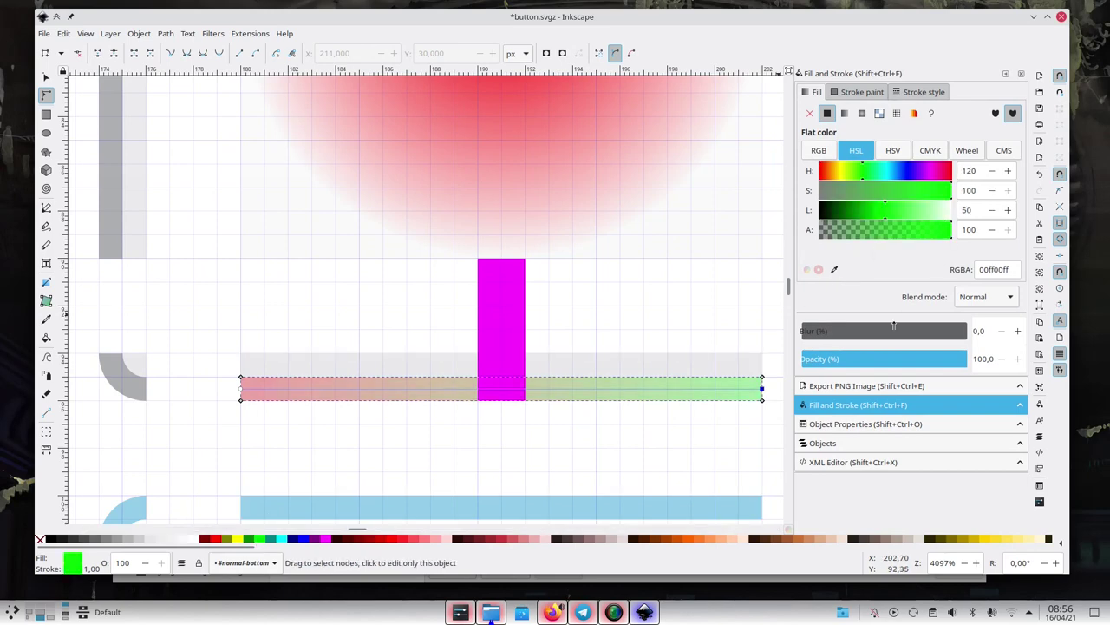
# Raise the gradient strip's opacity to 100% and save button.svgz.
pyautogui.click(46, 76)
pyautogui.moveTo(853, 352); pyautogui.dragTo(966, 351)
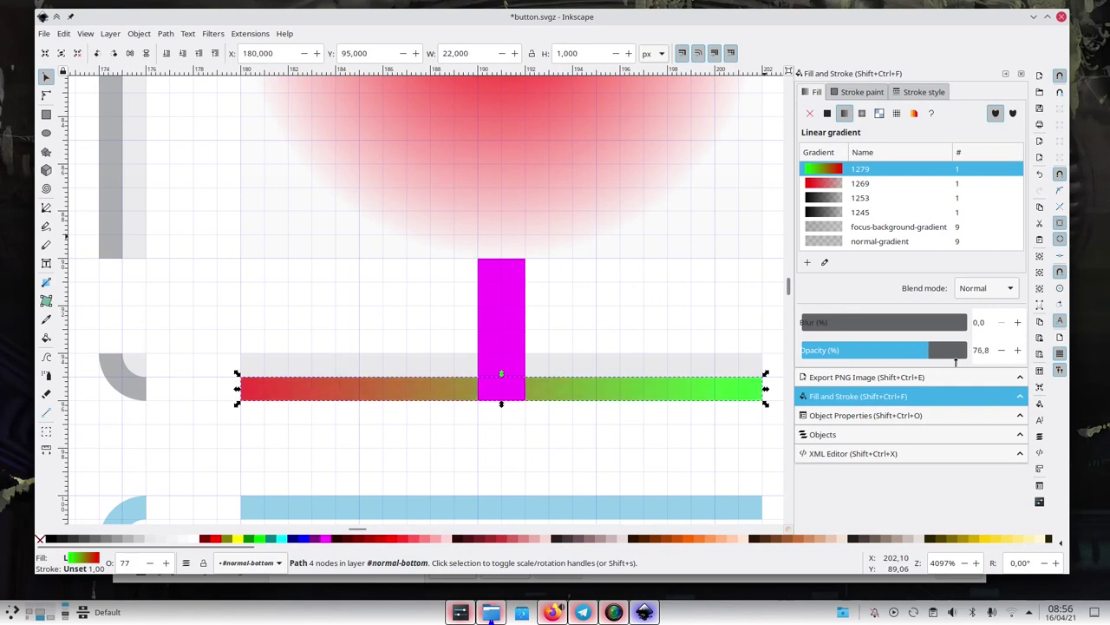
pyautogui.hotkey('ctrl', 's')
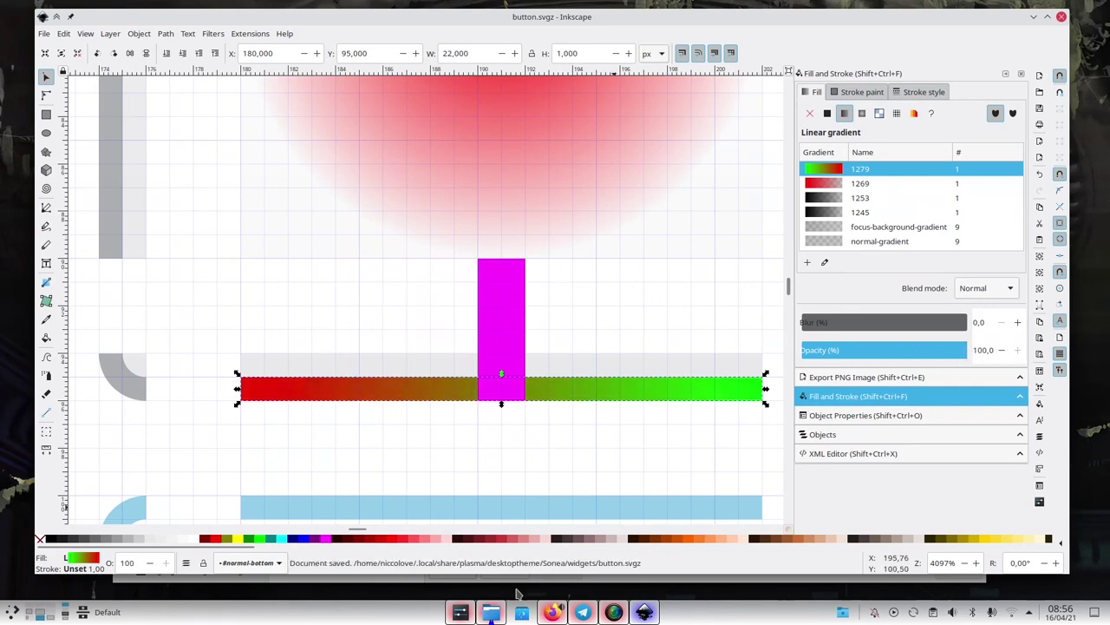
# Switch to System Settings, reapply the Sonea Plasma style and check the button in the system tray's Vaults page.
pyautogui.click(460, 612)
pyautogui.click(631, 473)
pyautogui.click(942, 570)
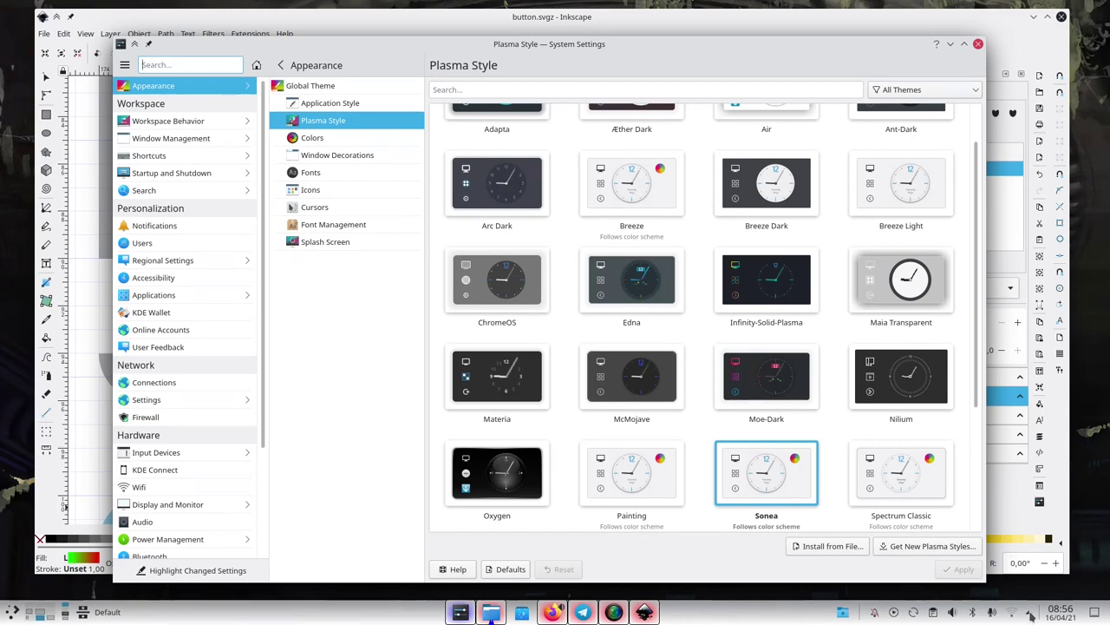
pyautogui.click(1029, 614)
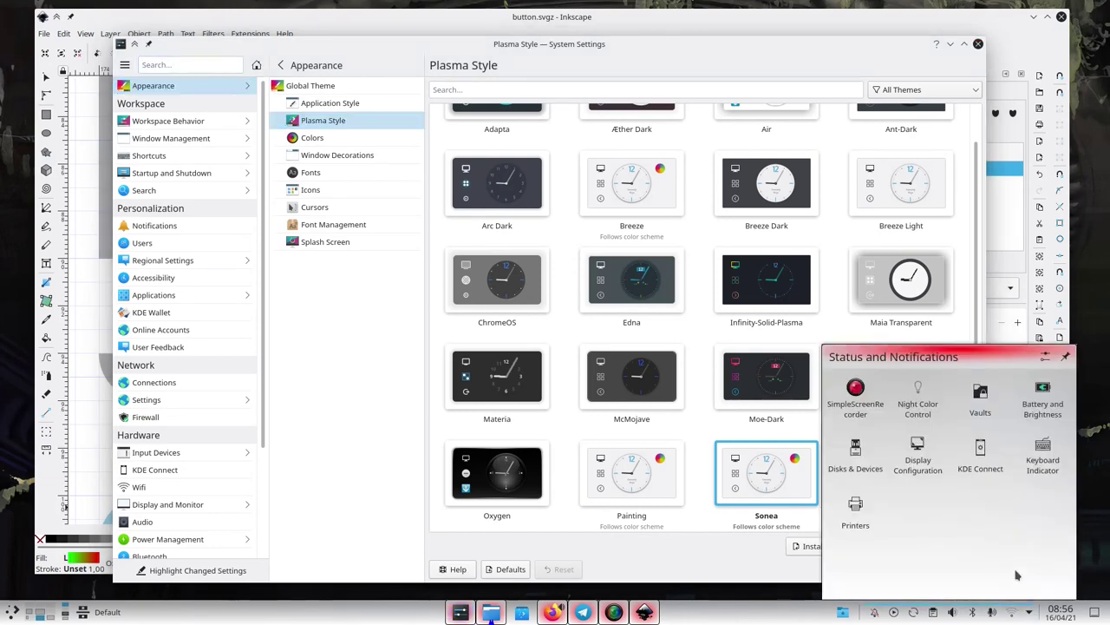
pyautogui.click(984, 410)
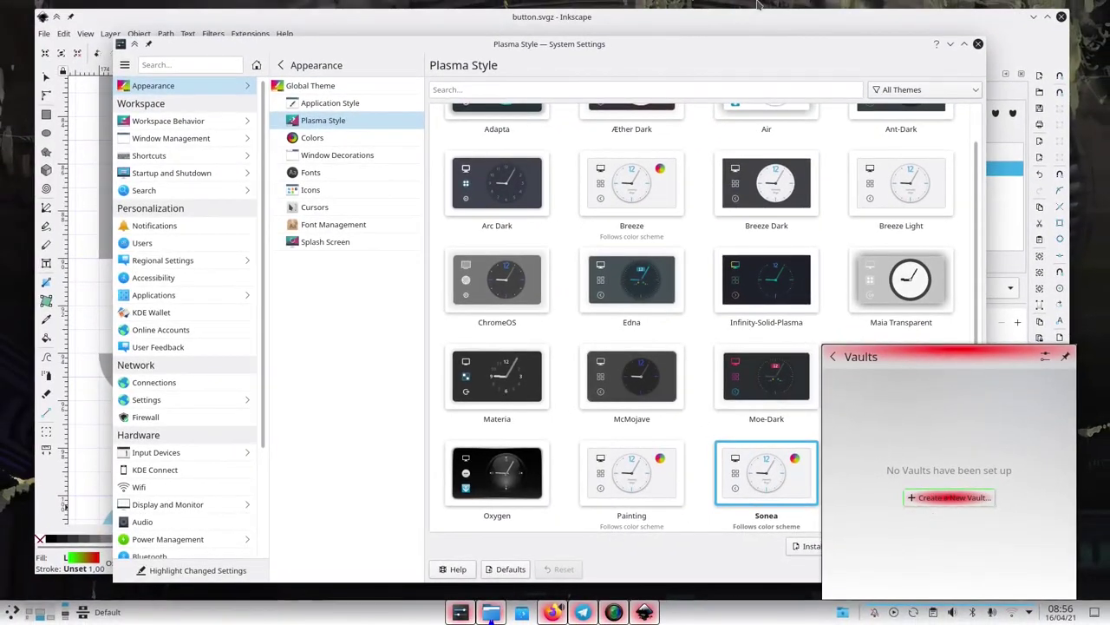
# Return to Inkscape and examine the normal button's borders and the magenta hint markers around its centre.
pyautogui.click(753, 14)
pyautogui.scroll(-4, 539, 269)
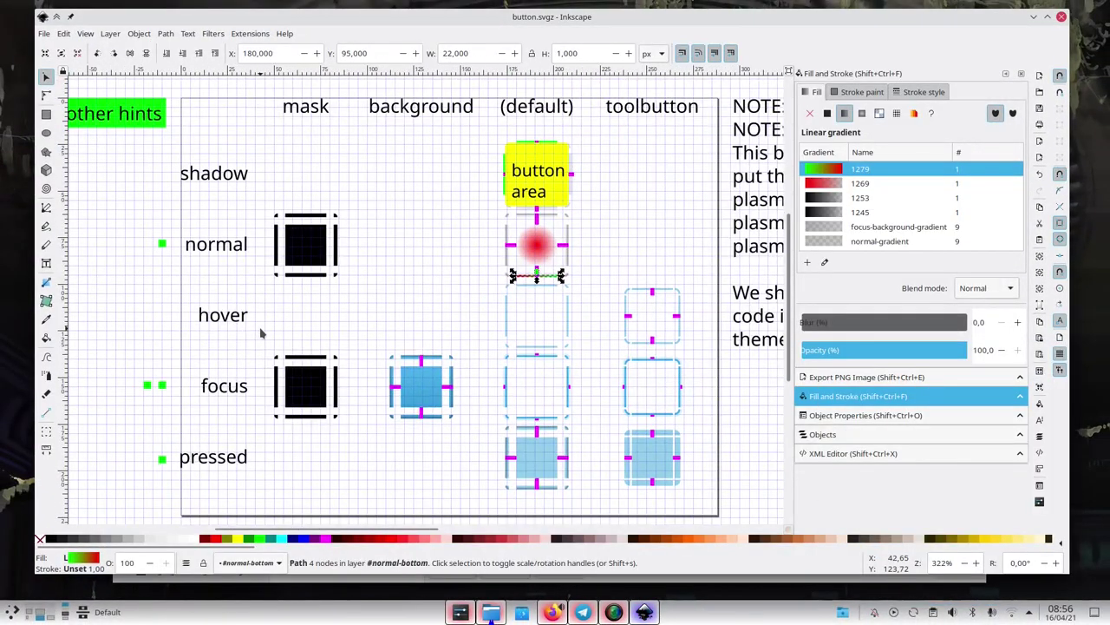
pyautogui.click(269, 328)
pyautogui.scroll(3, 588, 183)
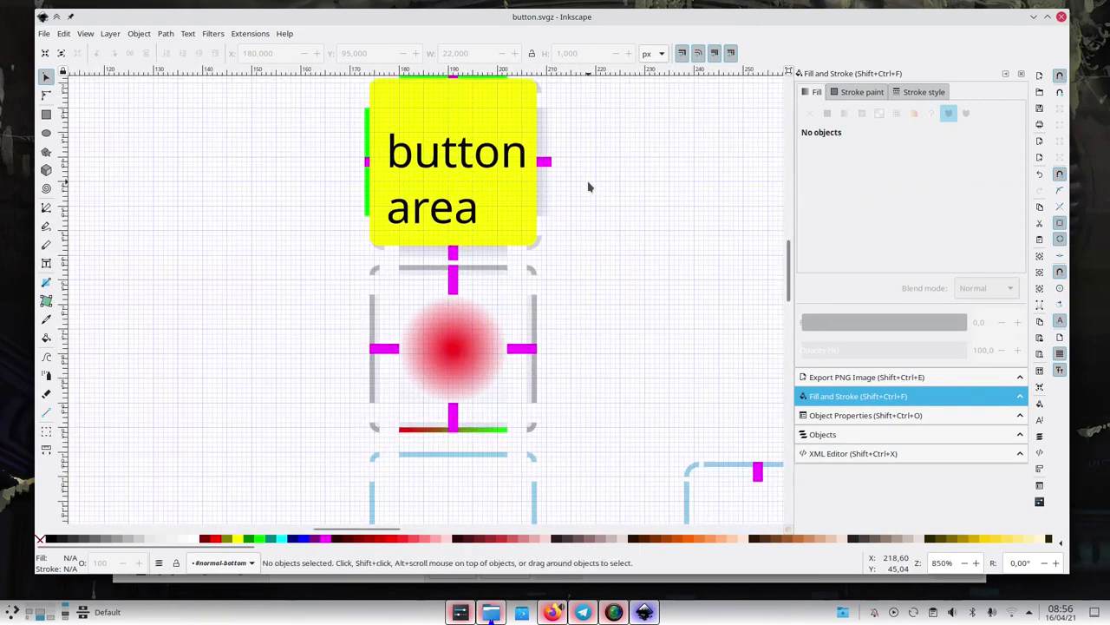
pyautogui.scroll(2, 588, 186)
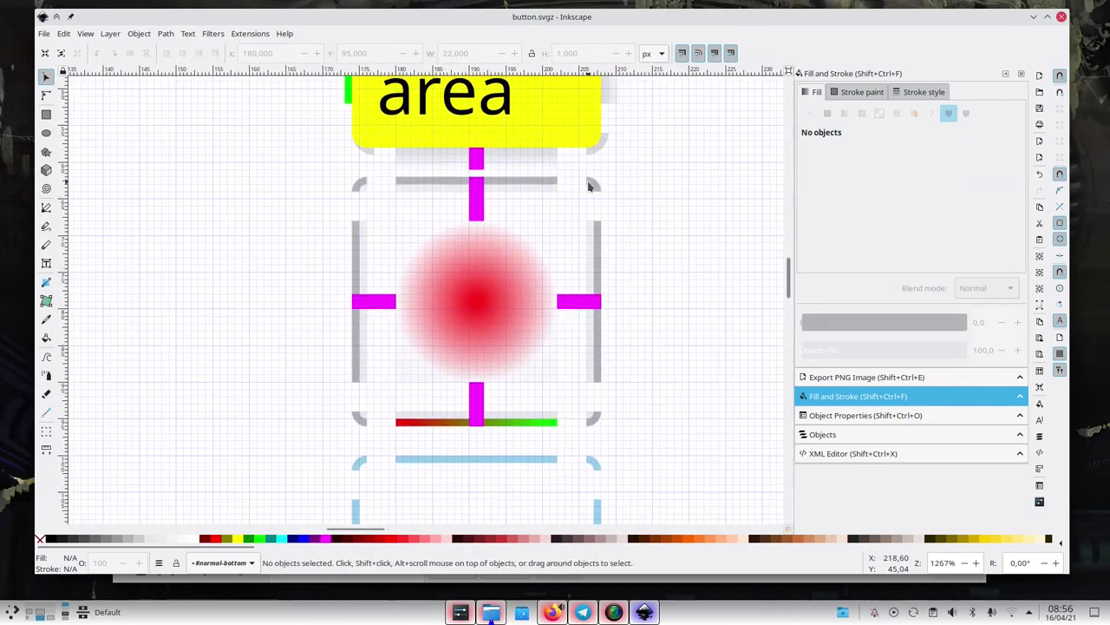
pyautogui.scroll(1, 587, 185)
pyautogui.scroll(2, 588, 186)
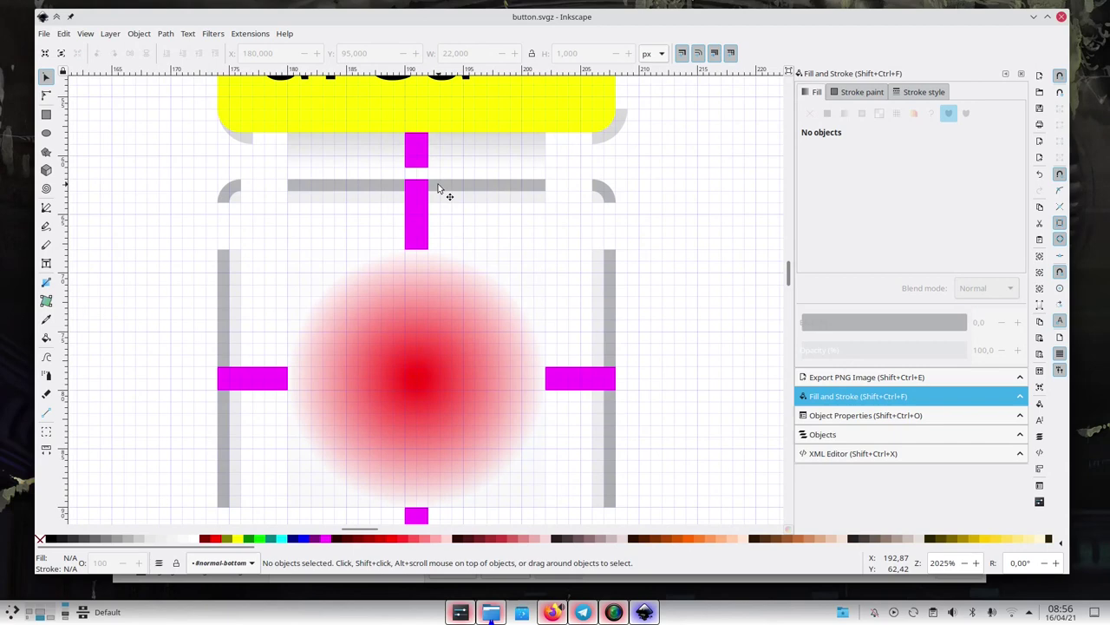
pyautogui.scroll(-1, 442, 185)
pyautogui.click(435, 111)
pyautogui.click(302, 257)
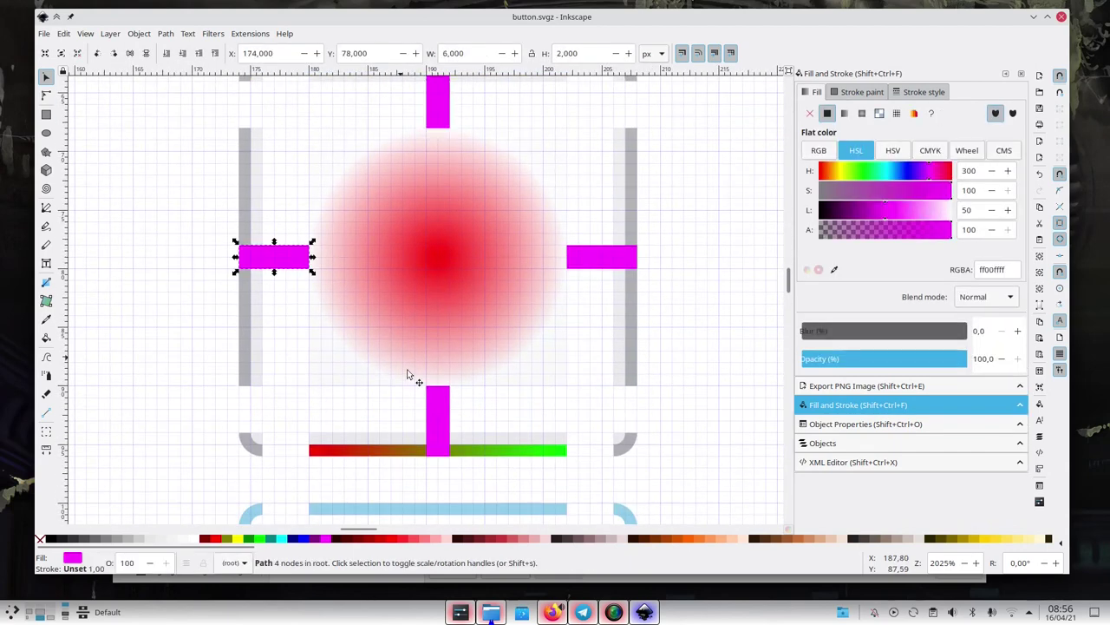
# Shorten the normal button's bottom magenta hint to a 2 px square by lowering its two upper nodes.
pyautogui.click(435, 431)
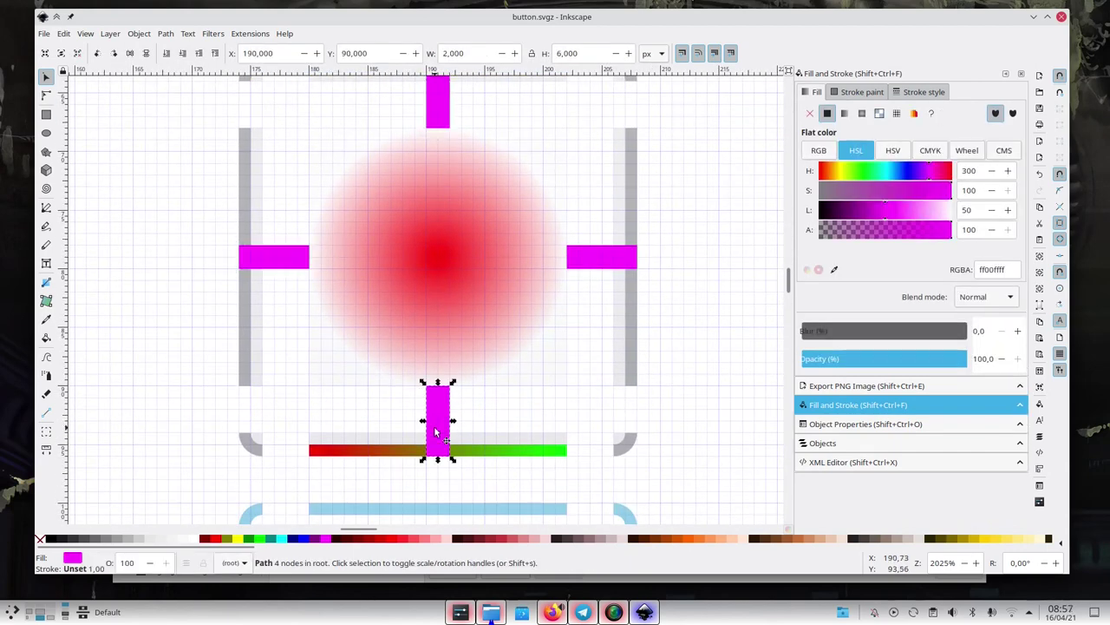
pyautogui.click(47, 96)
pyautogui.moveTo(420, 384); pyautogui.dragTo(479, 408)
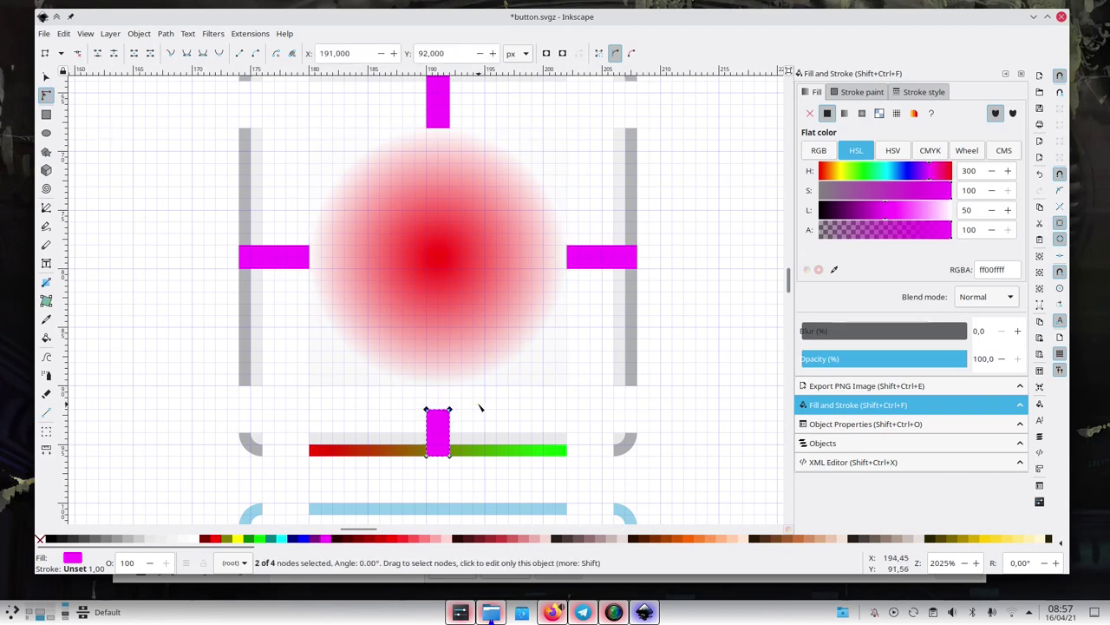
pyautogui.press('Down')
# Shorten the normal button's right magenta hint to a 2 px square by moving its two left nodes to X 206.
pyautogui.click(569, 249)
pyautogui.moveTo(565, 238); pyautogui.dragTo(593, 297)
pyautogui.press('Right')
pyautogui.press('Right')
pyautogui.scroll(1, 593, 297)
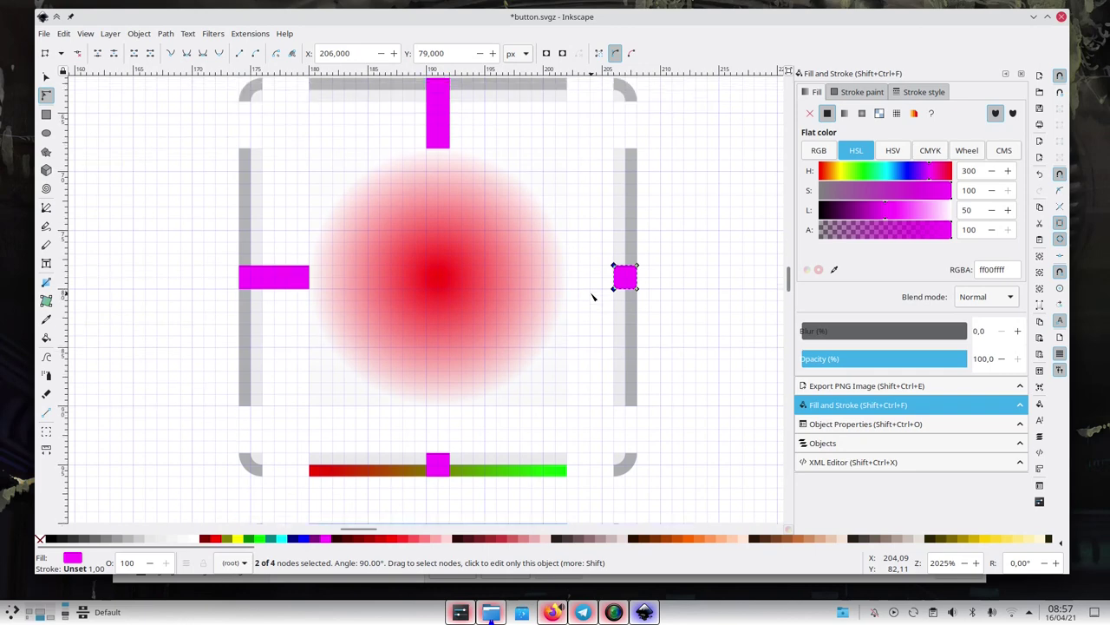
# Shorten the normal button's top magenta hint to a 2 px square by raising its two lower nodes.
pyautogui.scroll(1, 593, 296)
pyautogui.click(438, 152)
pyautogui.moveTo(463, 179); pyautogui.dragTo(395, 161)
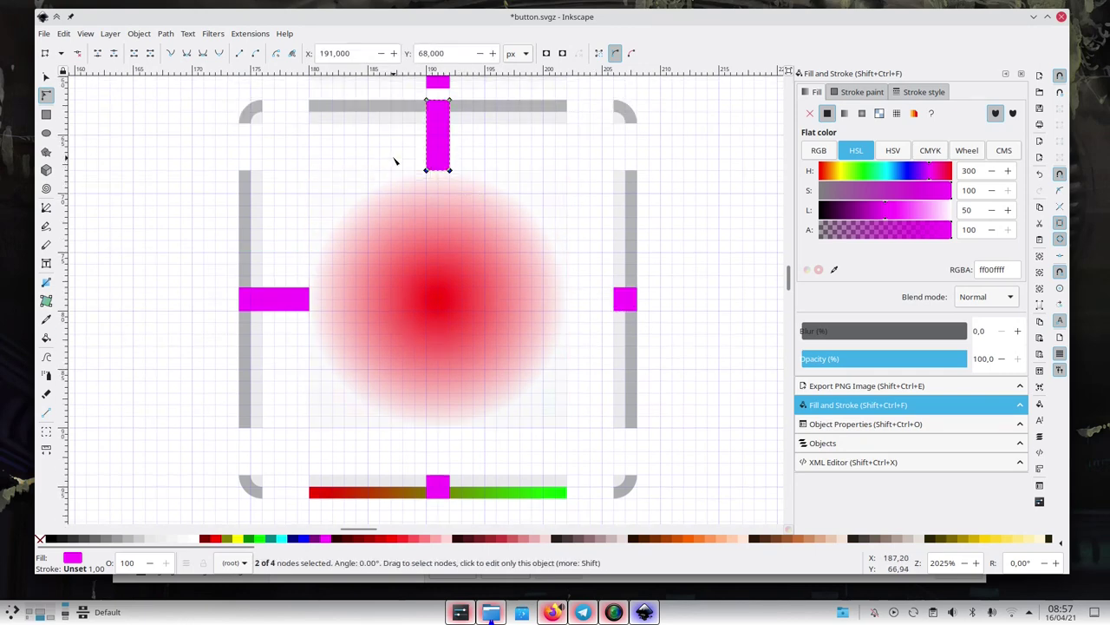
pyautogui.press('Up')
pyautogui.press('Up')
# Shorten the normal button's left magenta hint to a 2 px square by moving its two right nodes to X 176.
pyautogui.click(291, 298)
pyautogui.moveTo(304, 276); pyautogui.dragTo(325, 315)
pyautogui.press('Left')
pyautogui.press('Left')
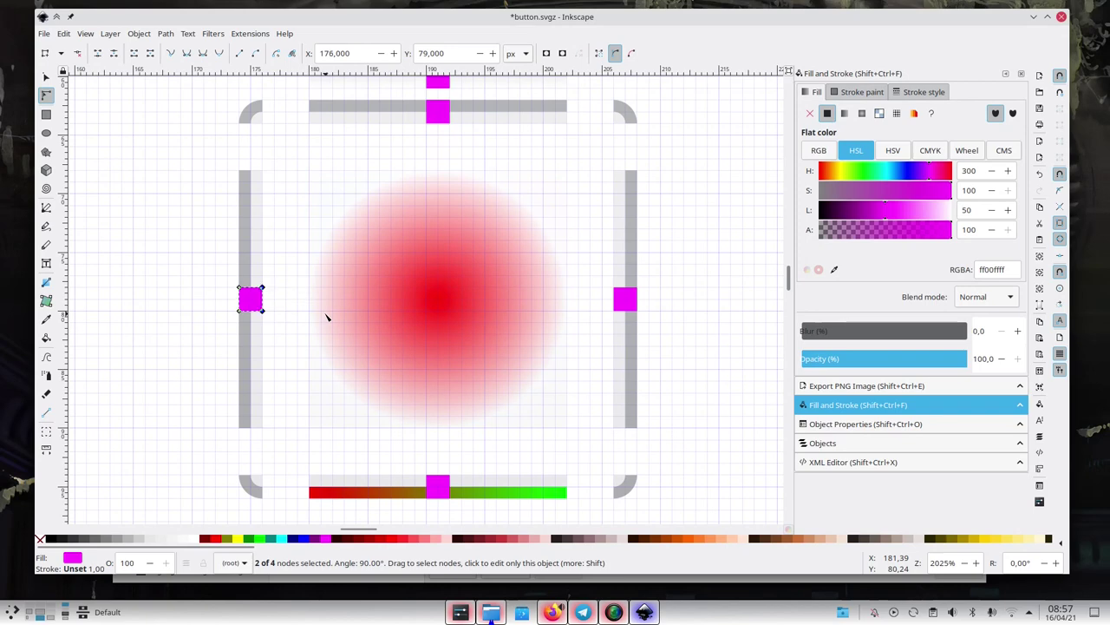